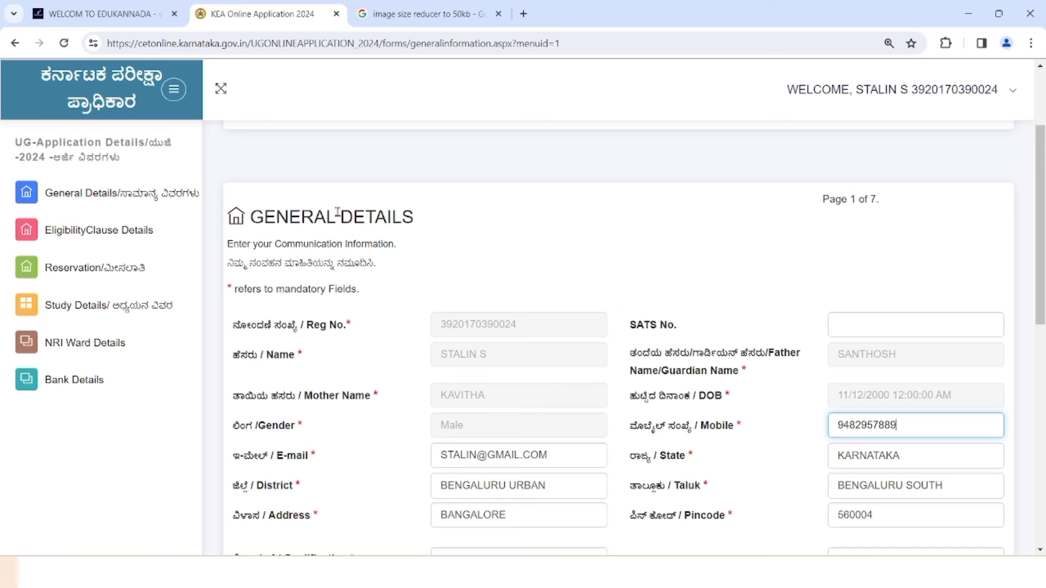
- Review the General Details form, from the registration and contact fields through qualification, nationality, religion and mother tongue
{"action": "scroll", "coordinate": [338, 212], "scroll_direction": "down", "scroll_amount": 1}
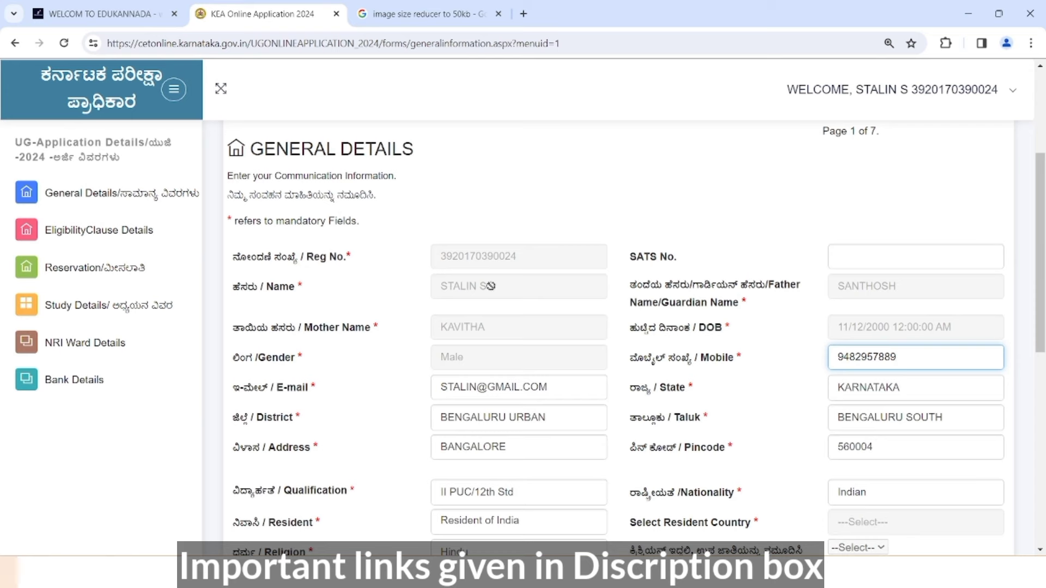
{"action": "scroll", "coordinate": [466, 275], "scroll_direction": "down", "scroll_amount": 1}
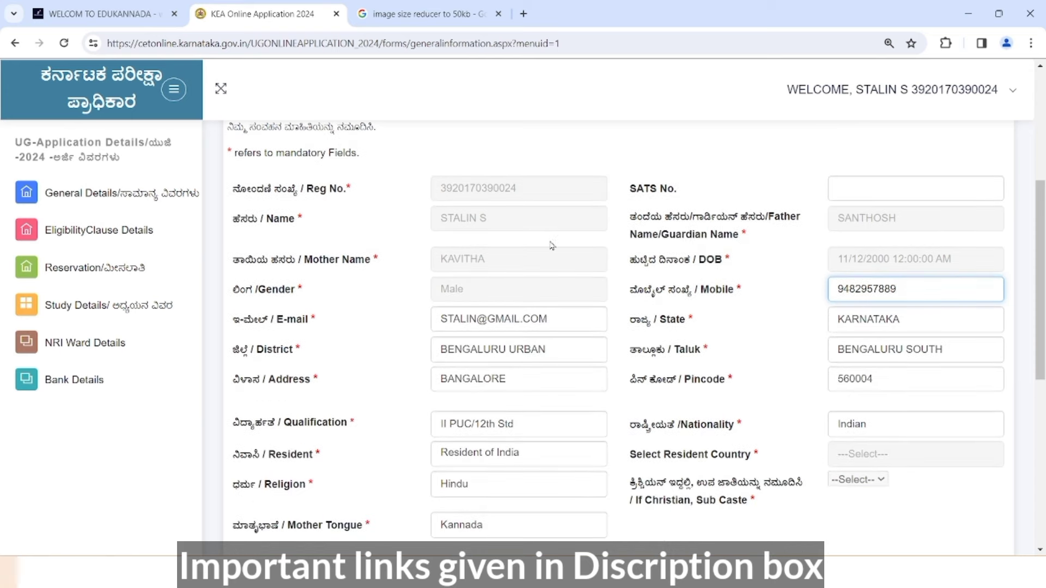
{"action": "scroll", "coordinate": [552, 244], "scroll_direction": "down", "scroll_amount": 1}
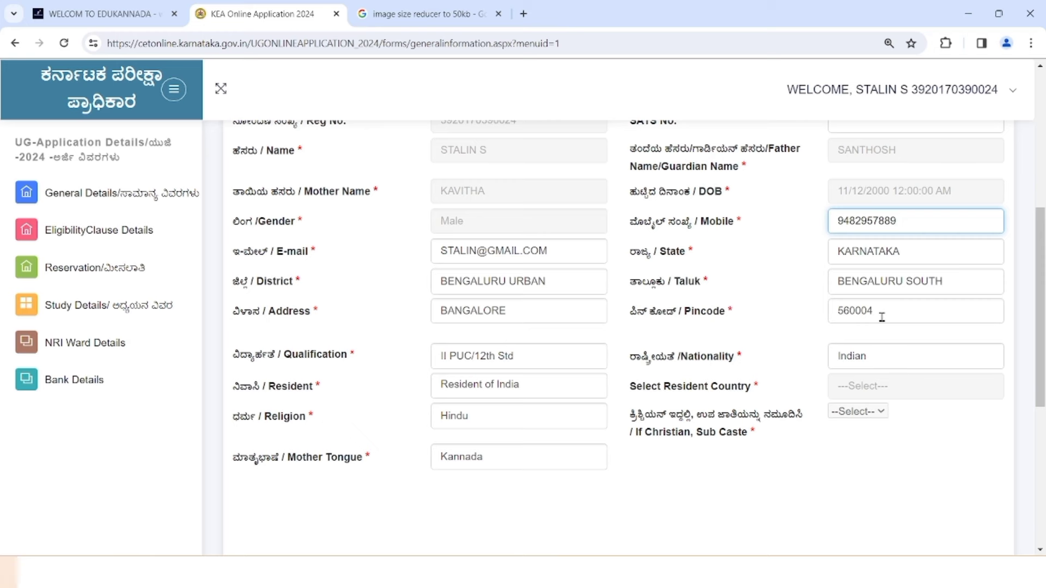
{"action": "scroll", "coordinate": [883, 315], "scroll_direction": "down", "scroll_amount": 1}
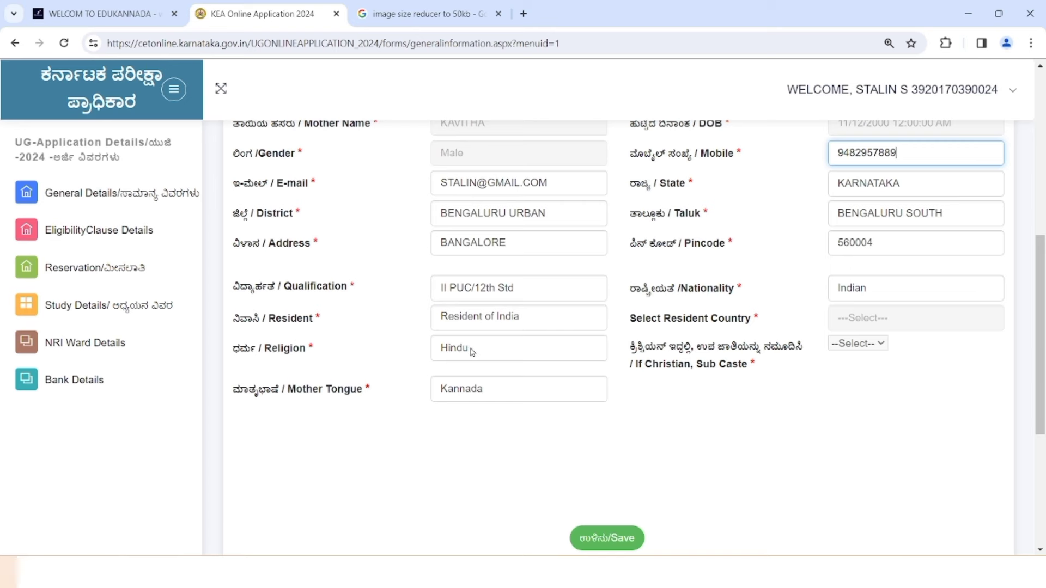
{"action": "scroll", "coordinate": [473, 351], "scroll_direction": "down", "scroll_amount": 1}
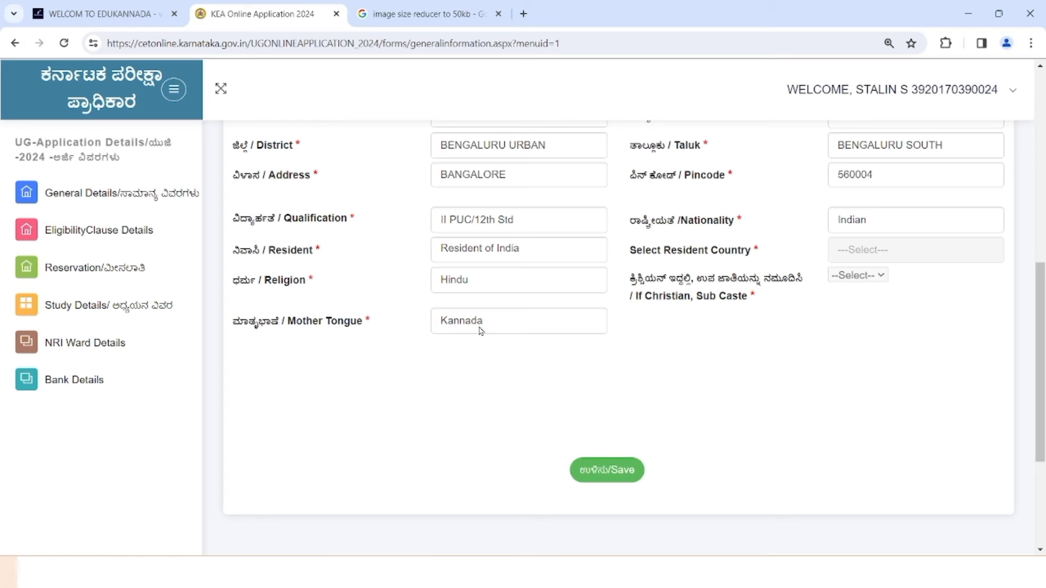
{"action": "scroll", "coordinate": [479, 326], "scroll_direction": "up", "scroll_amount": 2}
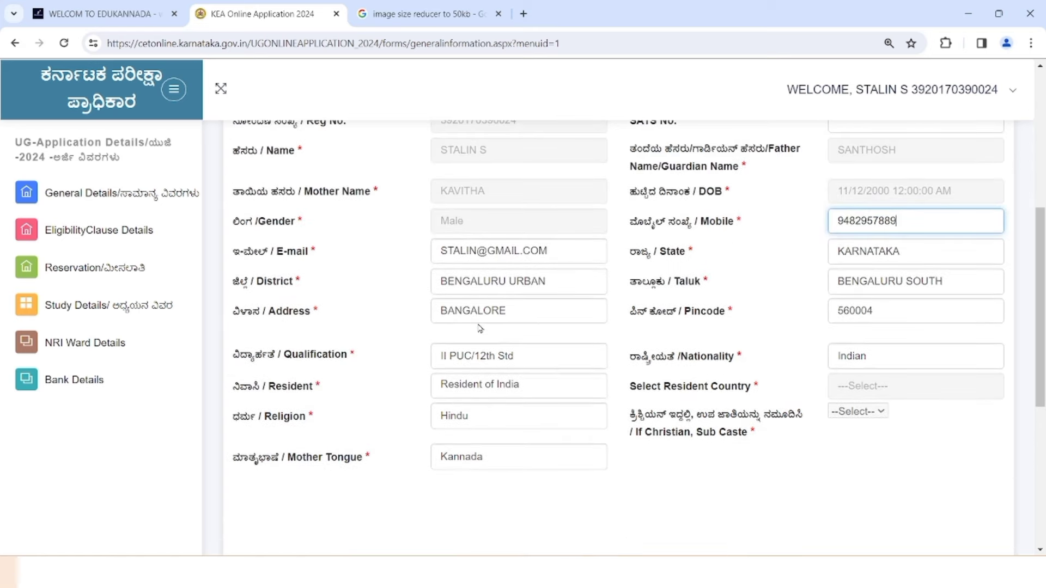
{"action": "scroll", "coordinate": [479, 323], "scroll_direction": "down", "scroll_amount": 2}
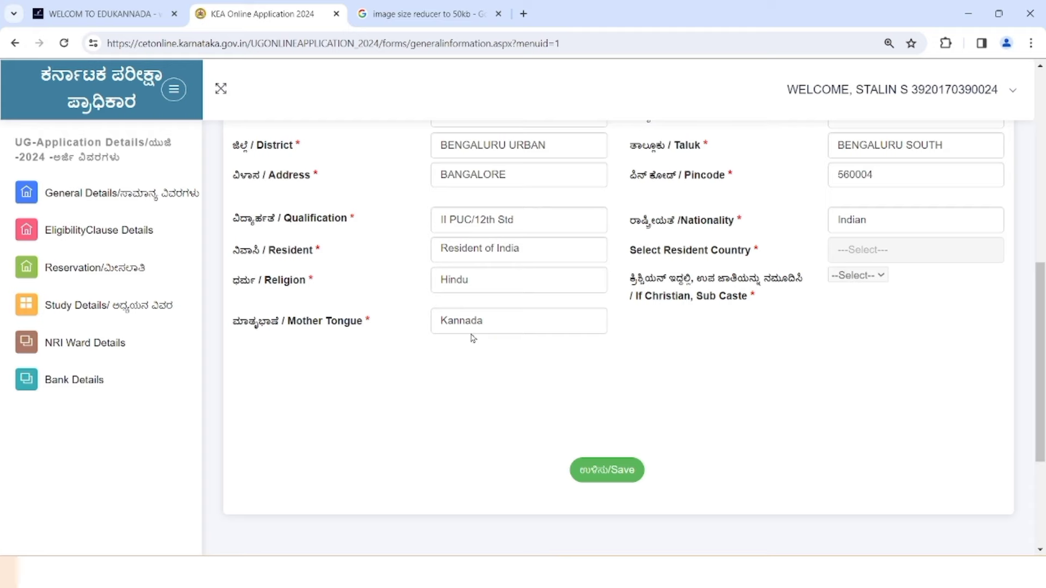
{"action": "scroll", "coordinate": [472, 338], "scroll_direction": "up", "scroll_amount": 5}
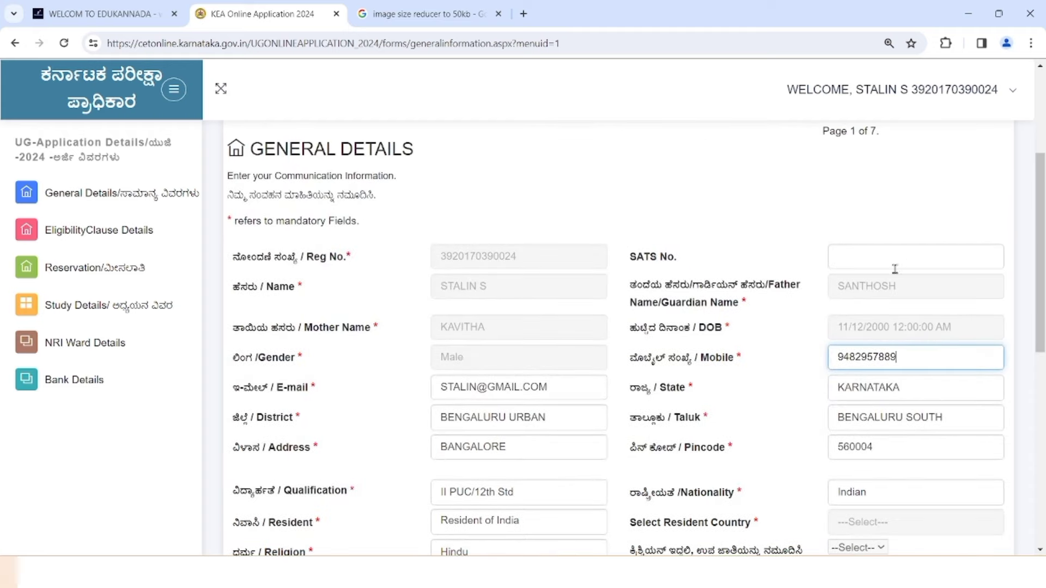
{"action": "scroll", "coordinate": [572, 325], "scroll_direction": "down", "scroll_amount": 6}
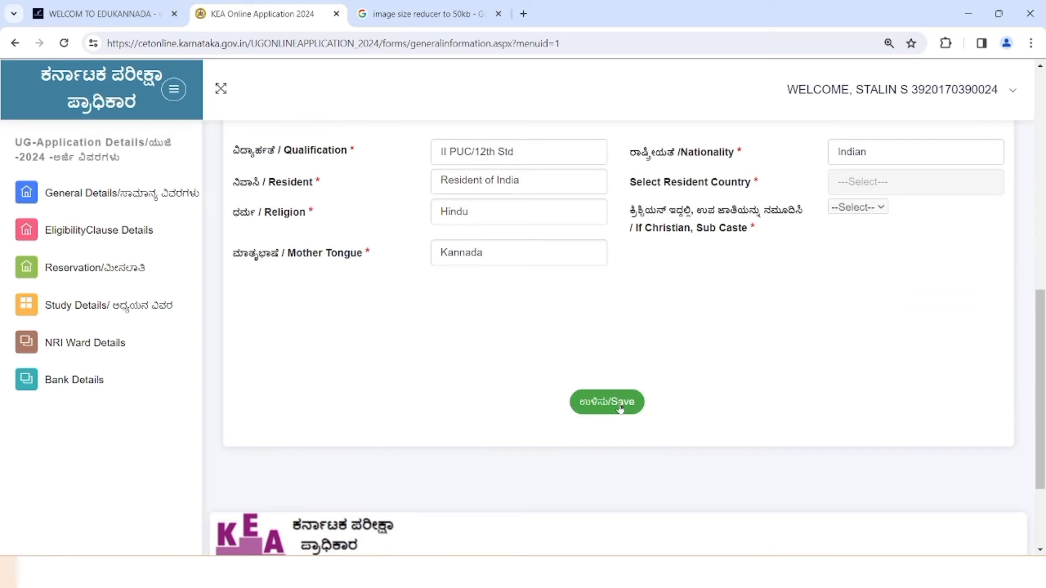
- Save the general details, dismiss the information message and proceed to the PUC / 12th Study Details page
{"action": "left_click", "coordinate": [620, 408]}
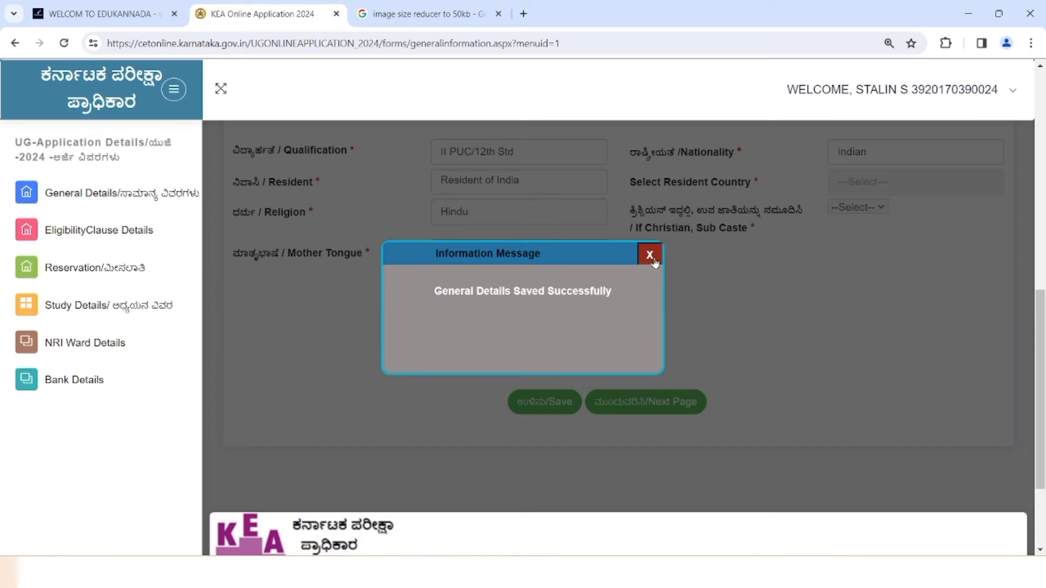
{"action": "left_click", "coordinate": [653, 261]}
{"action": "left_click", "coordinate": [640, 402]}
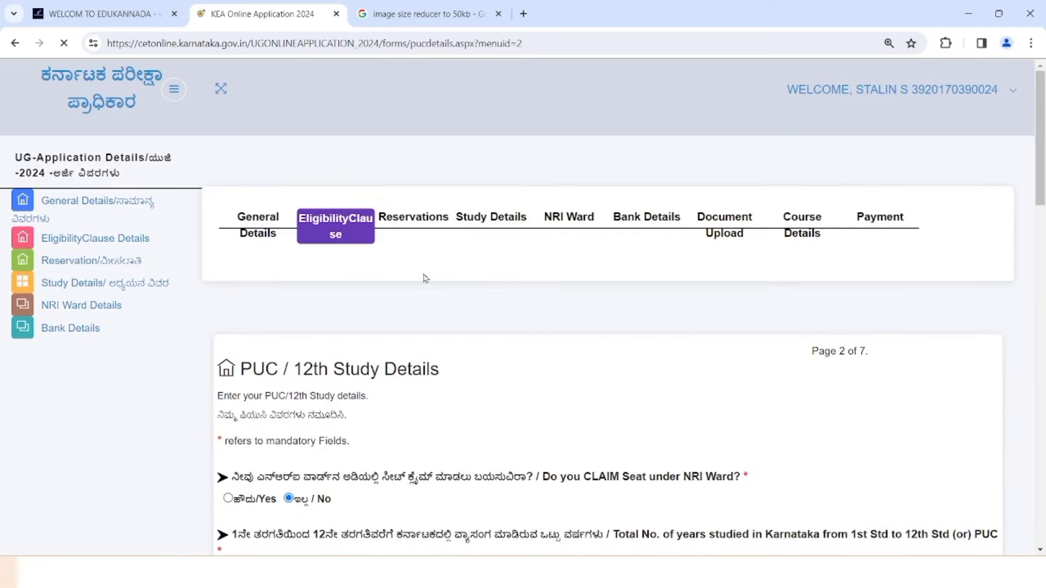
- Dismiss the translation prompt and review the PUC / 12th Study Details questions, from the NRI Ward claim through the eligibility clause
{"action": "scroll", "coordinate": [428, 280], "scroll_direction": "down", "scroll_amount": 3}
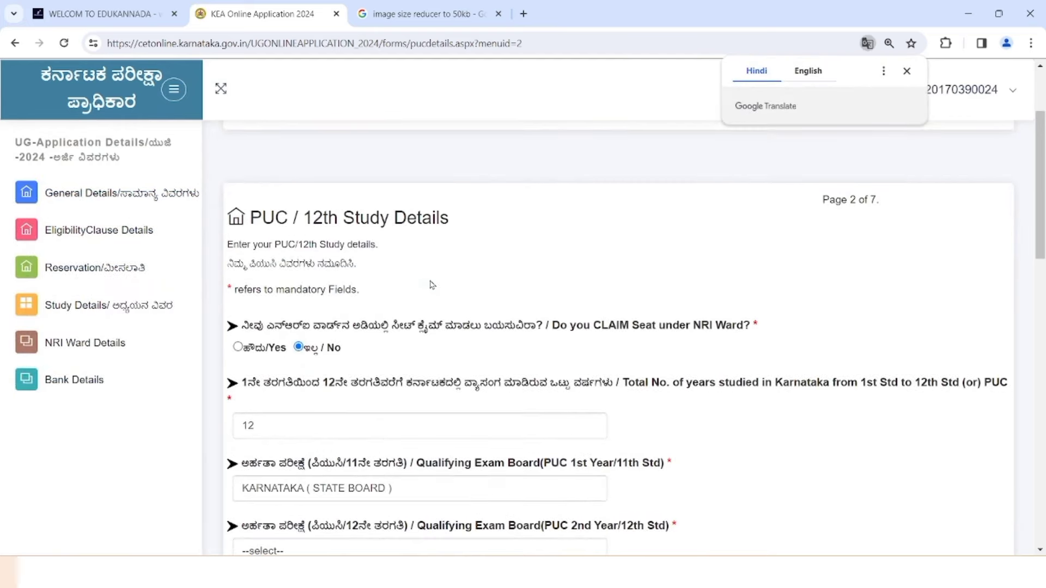
{"action": "left_click", "coordinate": [906, 70]}
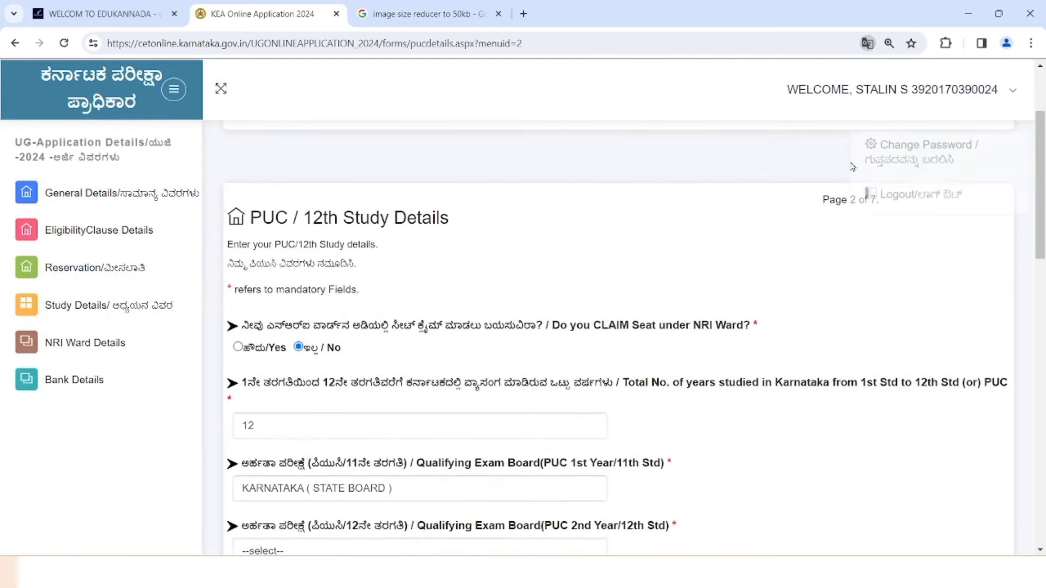
{"action": "scroll", "coordinate": [487, 283], "scroll_direction": "down", "scroll_amount": 10}
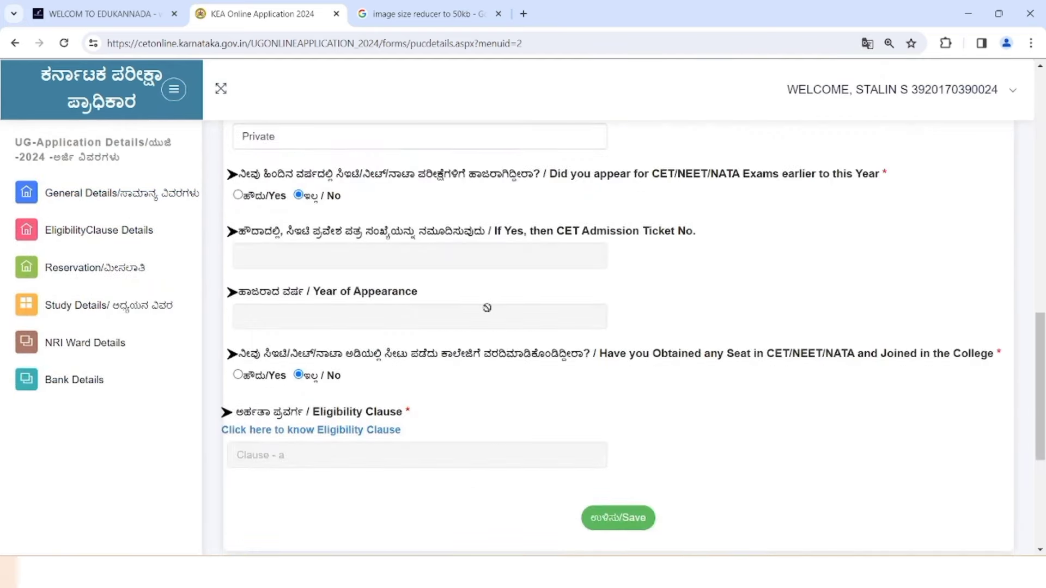
{"action": "scroll", "coordinate": [478, 345], "scroll_direction": "down", "scroll_amount": 3}
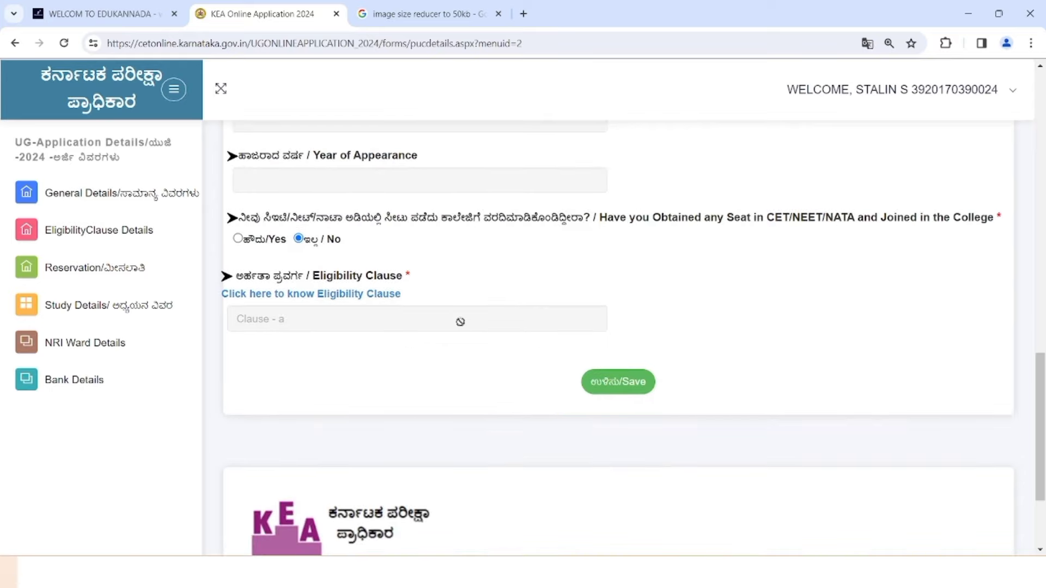
{"action": "scroll", "coordinate": [460, 321], "scroll_direction": "up", "scroll_amount": 15}
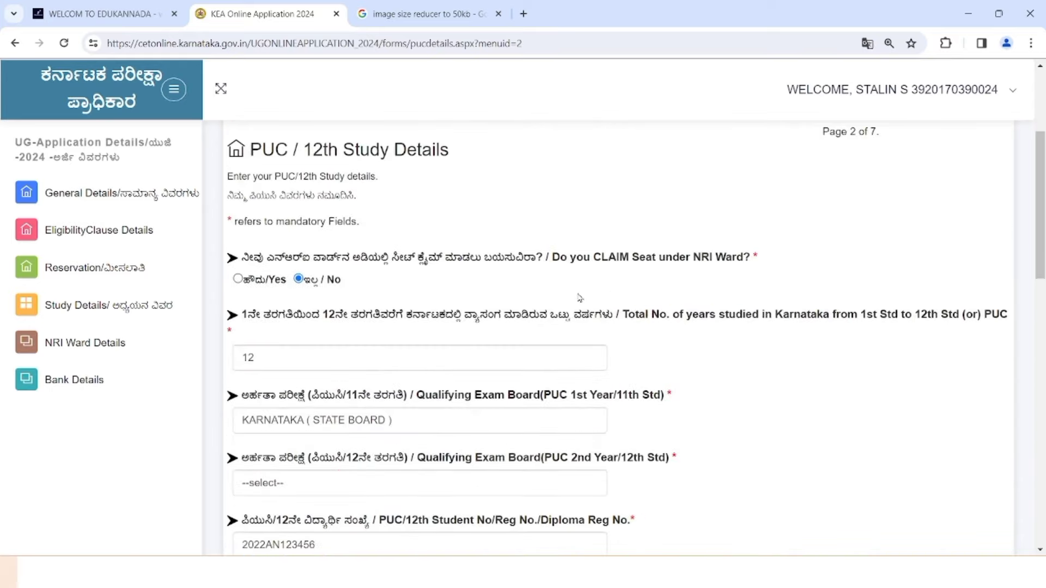
{"action": "scroll", "coordinate": [347, 243], "scroll_direction": "down", "scroll_amount": 1}
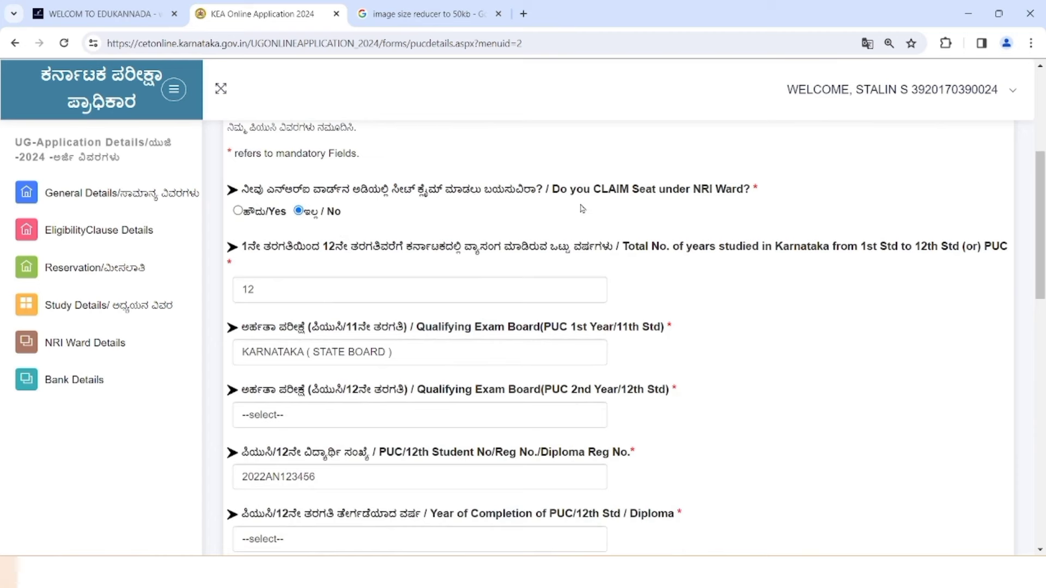
{"action": "scroll", "coordinate": [421, 238], "scroll_direction": "up", "scroll_amount": 2}
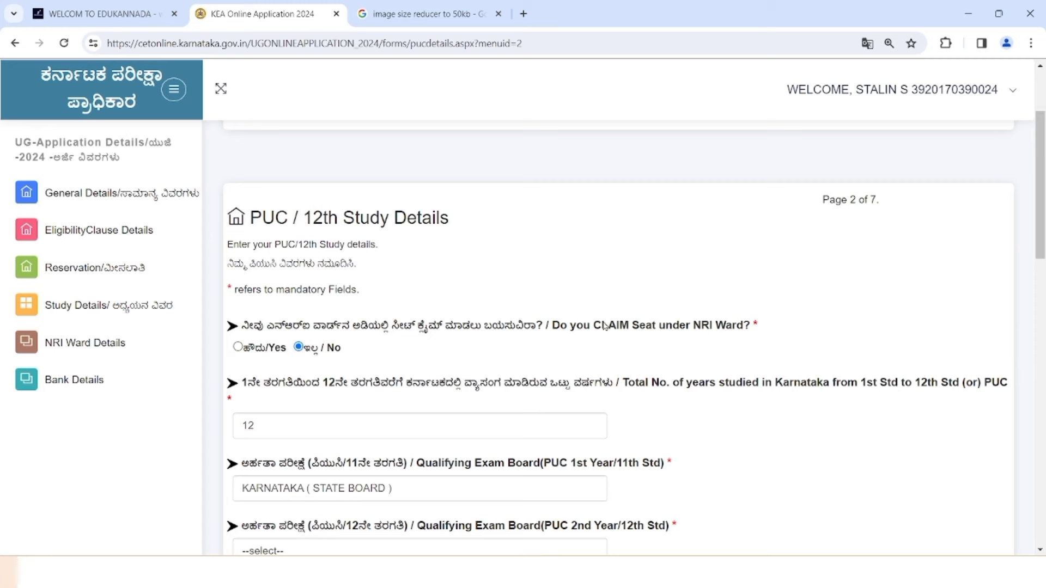
{"action": "scroll", "coordinate": [605, 325], "scroll_direction": "down", "scroll_amount": 2}
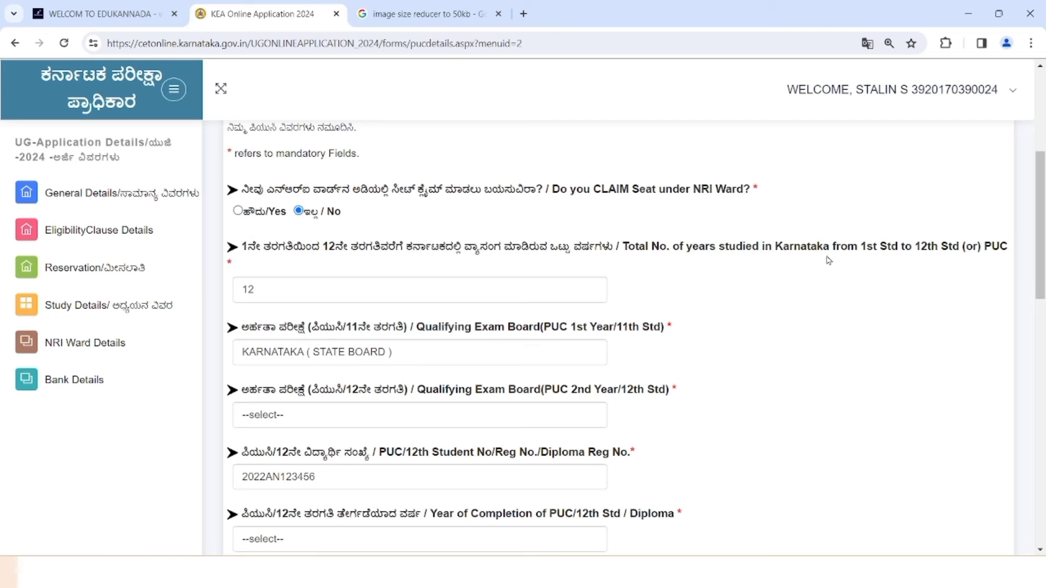
{"action": "scroll", "coordinate": [700, 287], "scroll_direction": "down", "scroll_amount": 10}
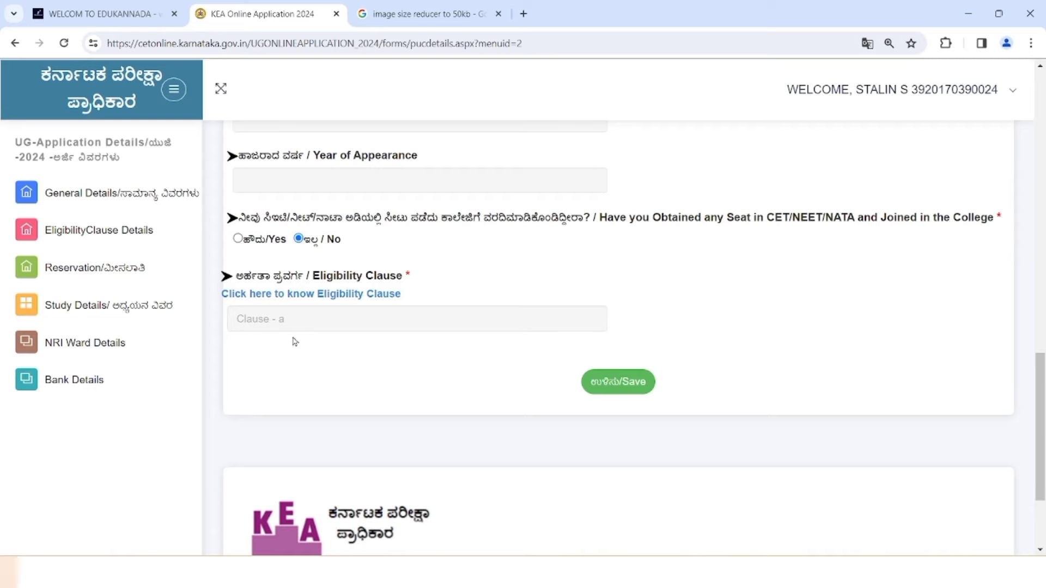
{"action": "scroll", "coordinate": [611, 294], "scroll_direction": "up", "scroll_amount": 5}
{"action": "scroll", "coordinate": [611, 294], "scroll_direction": "up", "scroll_amount": 6}
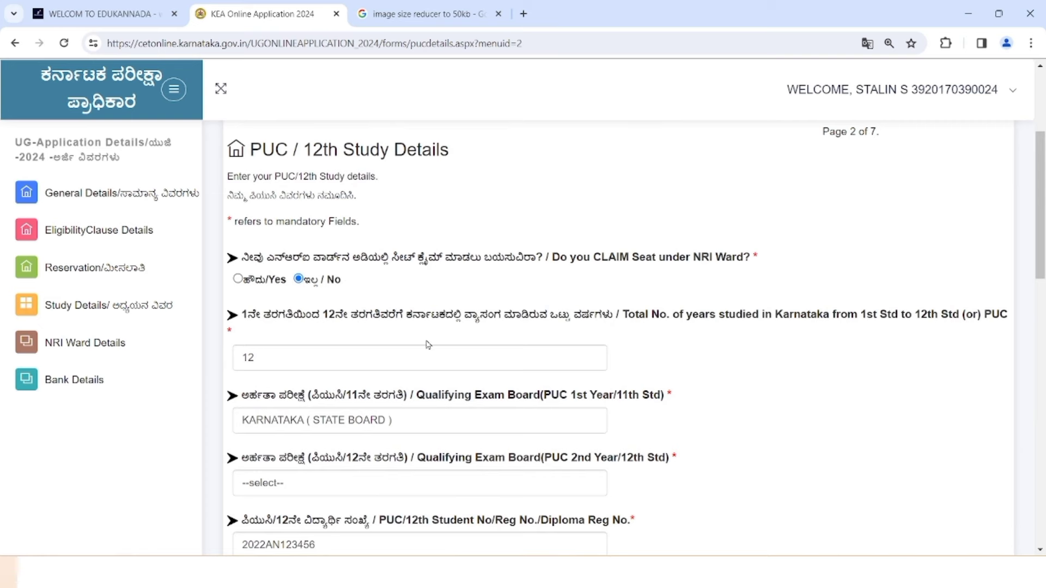
- Set the qualifying exam board to KARNATAKA ( STATE BOARD ) for both PUC 1st Year/11th Std and PUC 2nd Year/12th Std
{"action": "scroll", "coordinate": [424, 347], "scroll_direction": "down", "scroll_amount": 2}
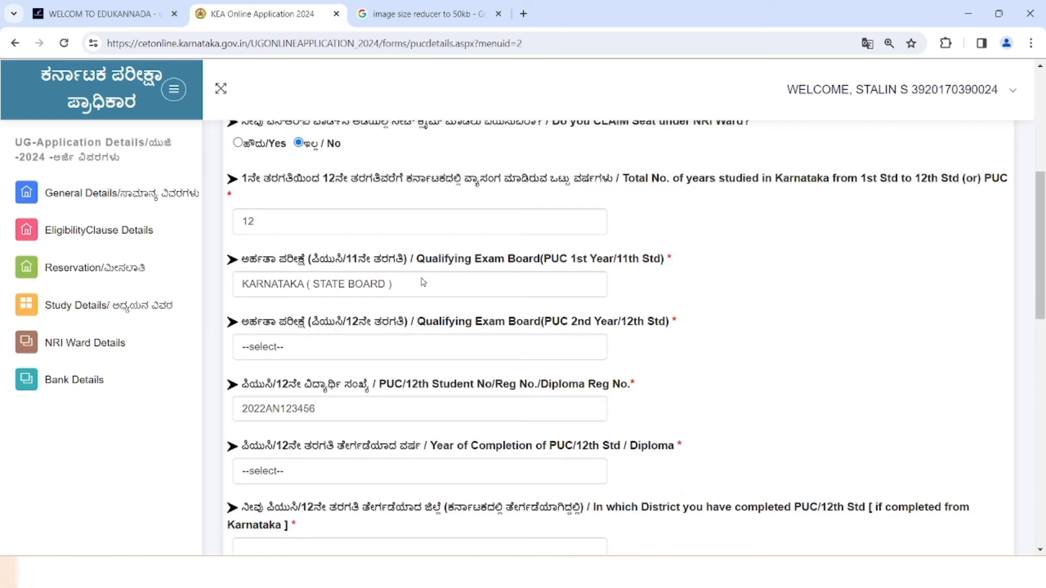
{"action": "scroll", "coordinate": [662, 274], "scroll_direction": "down", "scroll_amount": 1}
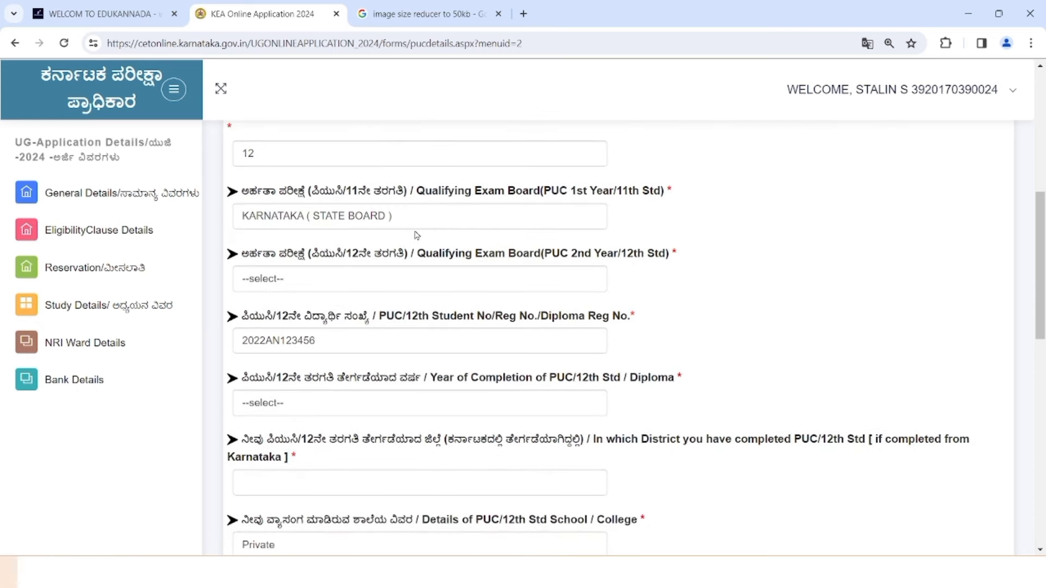
{"action": "left_click", "coordinate": [434, 225]}
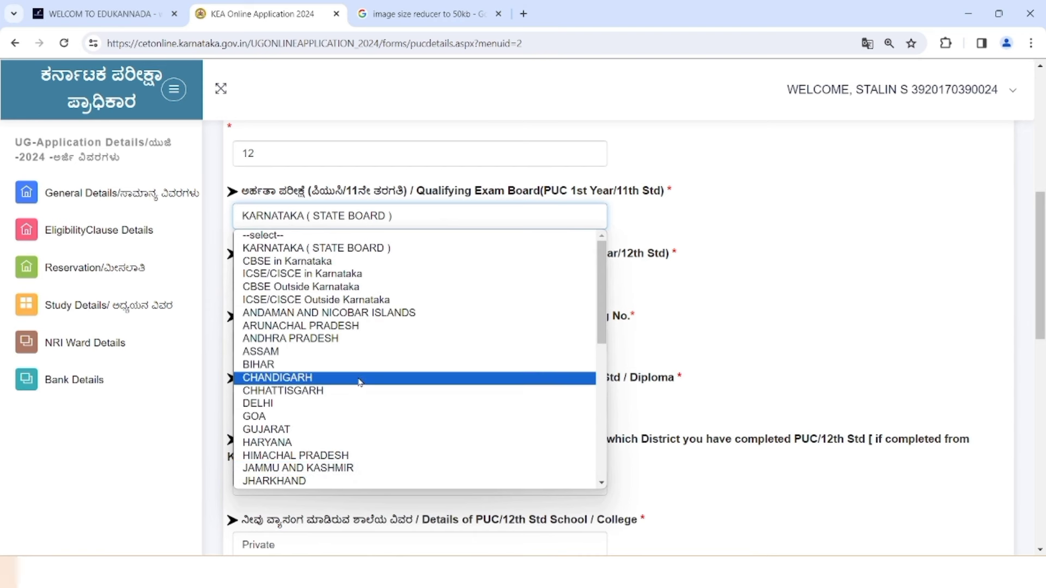
{"action": "left_click", "coordinate": [354, 249]}
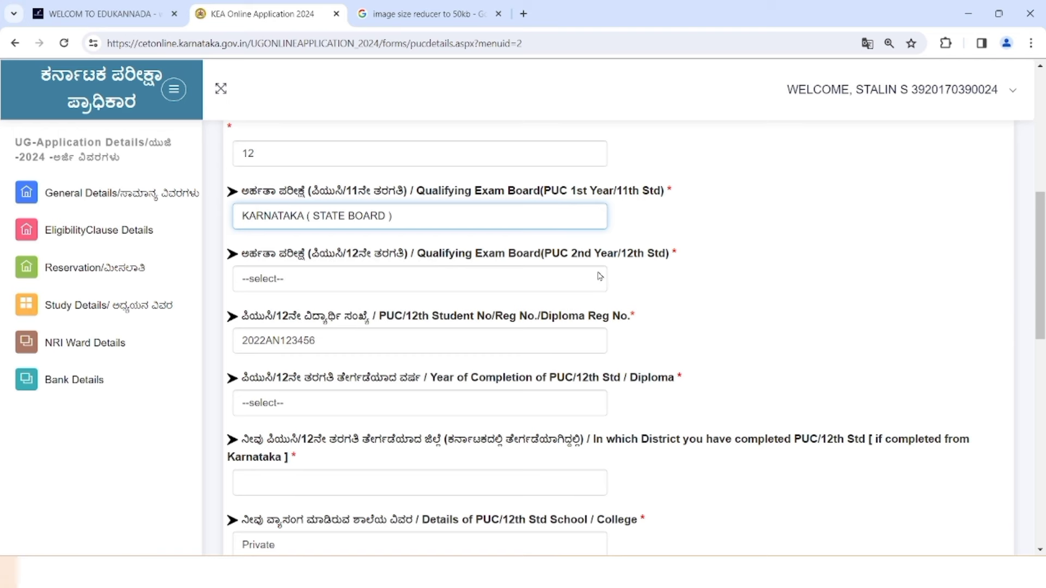
{"action": "left_click", "coordinate": [370, 287]}
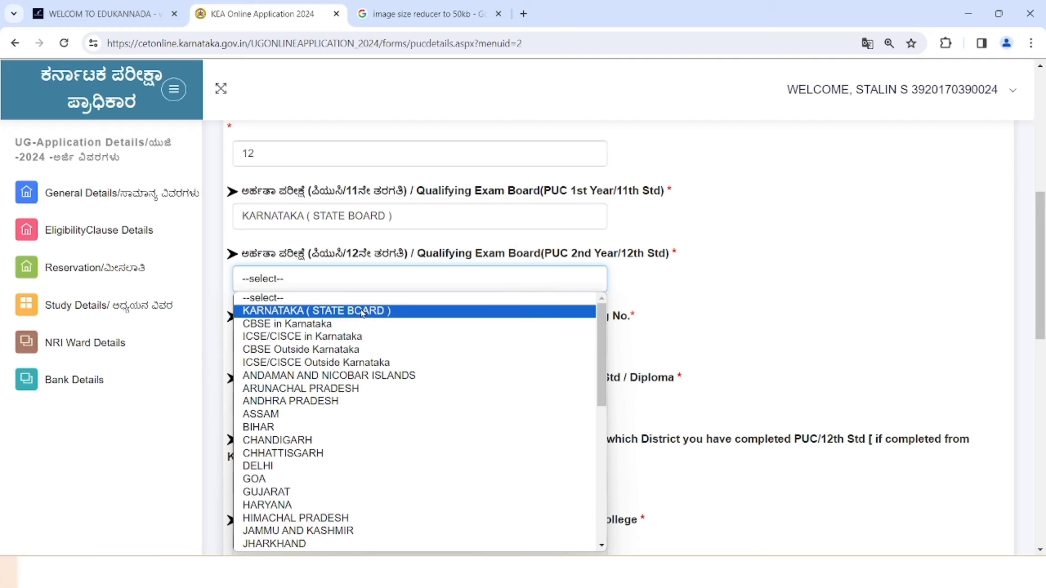
{"action": "left_click", "coordinate": [362, 312]}
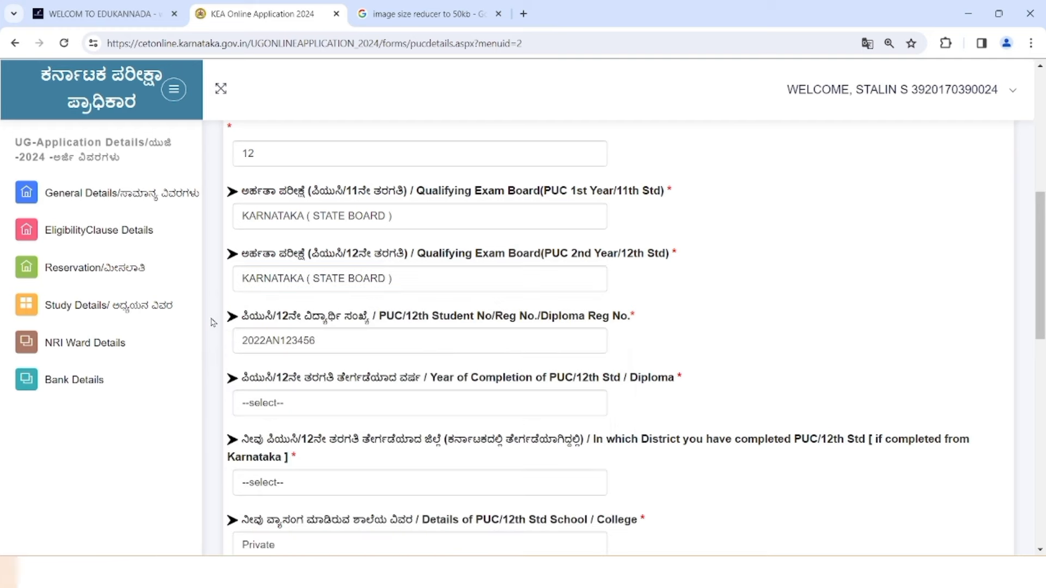
- Examine which student or registration number the PUC/12th Student No/Reg No./Diploma Reg No. field asks for
{"action": "scroll", "coordinate": [567, 289], "scroll_direction": "down", "scroll_amount": 1}
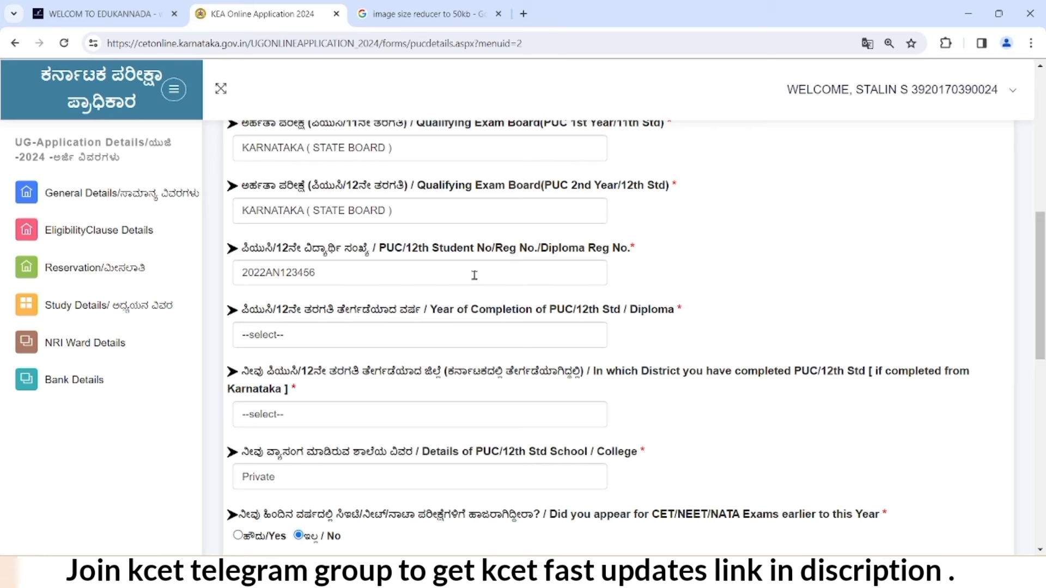
{"action": "left_click_drag", "start_coordinate": [413, 250], "coordinate": [493, 252]}
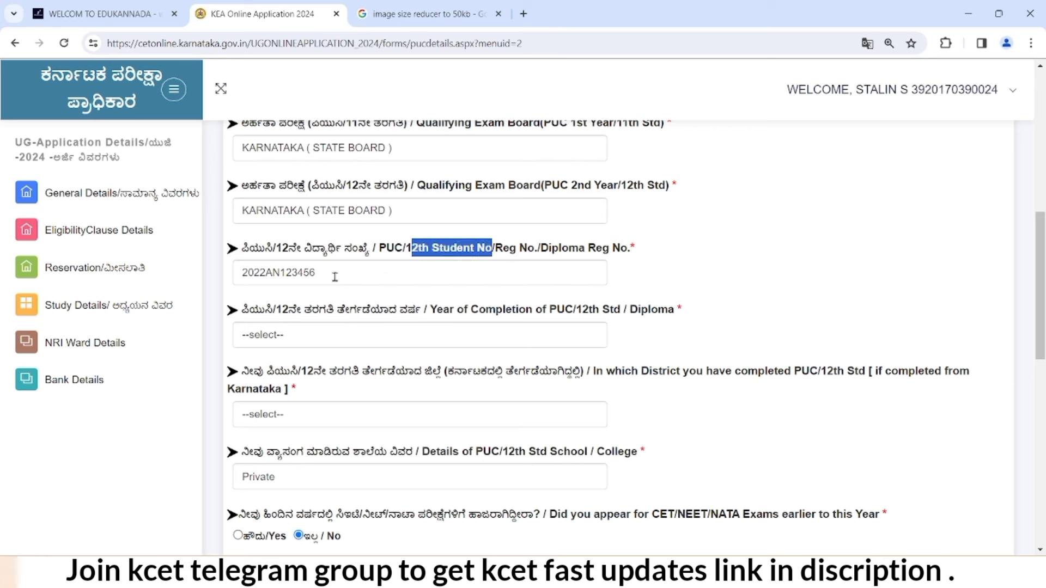
{"action": "left_click", "coordinate": [479, 248]}
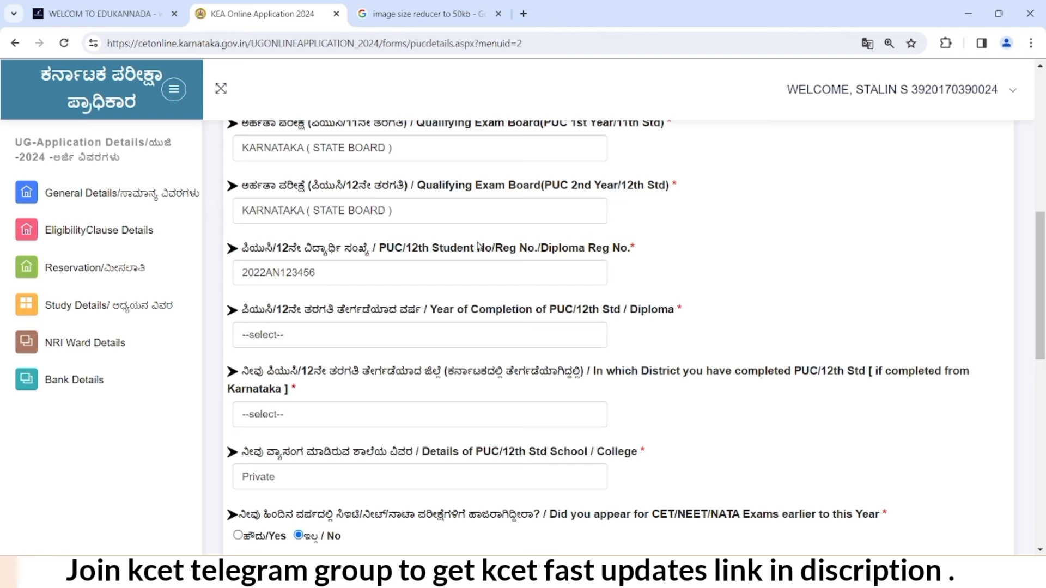
{"action": "left_click_drag", "start_coordinate": [495, 248], "coordinate": [537, 252]}
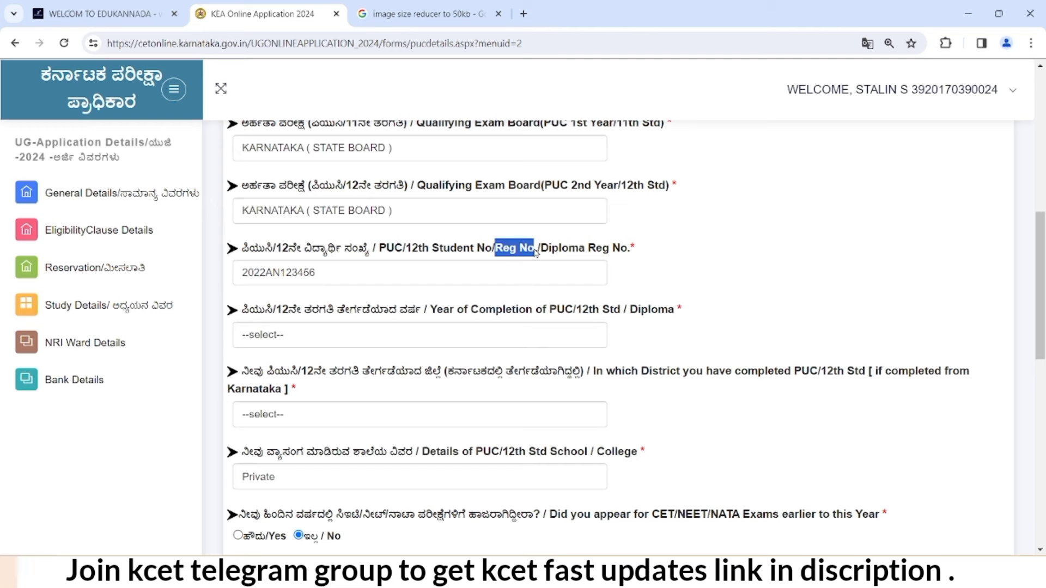
{"action": "left_click", "coordinate": [531, 251]}
- Set the PUC/12th year of completion to 2024 and the district of completion to BENGALURU URBAN
{"action": "scroll", "coordinate": [523, 251], "scroll_direction": "down", "scroll_amount": 3}
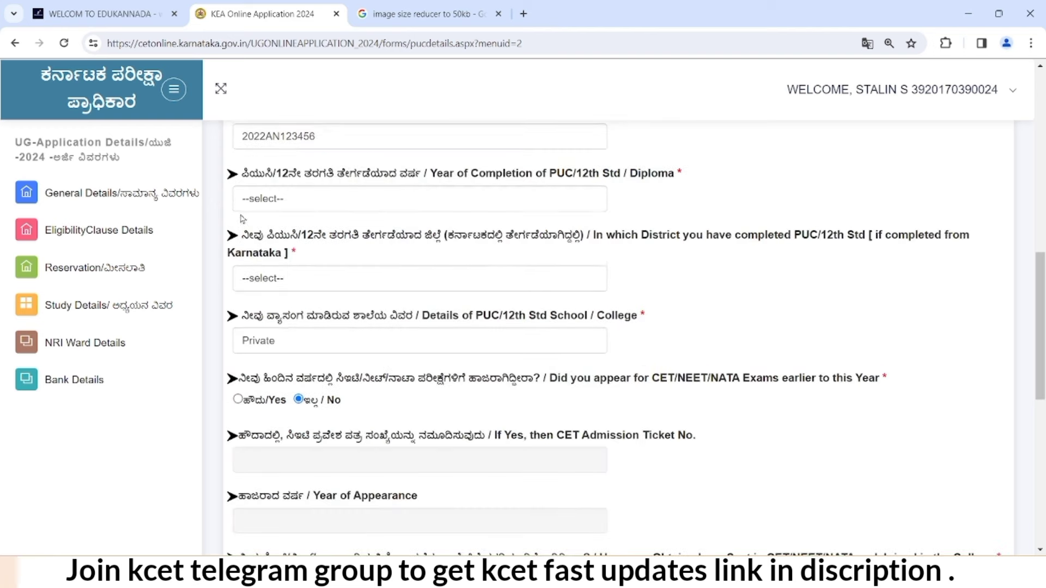
{"action": "left_click", "coordinate": [464, 200]}
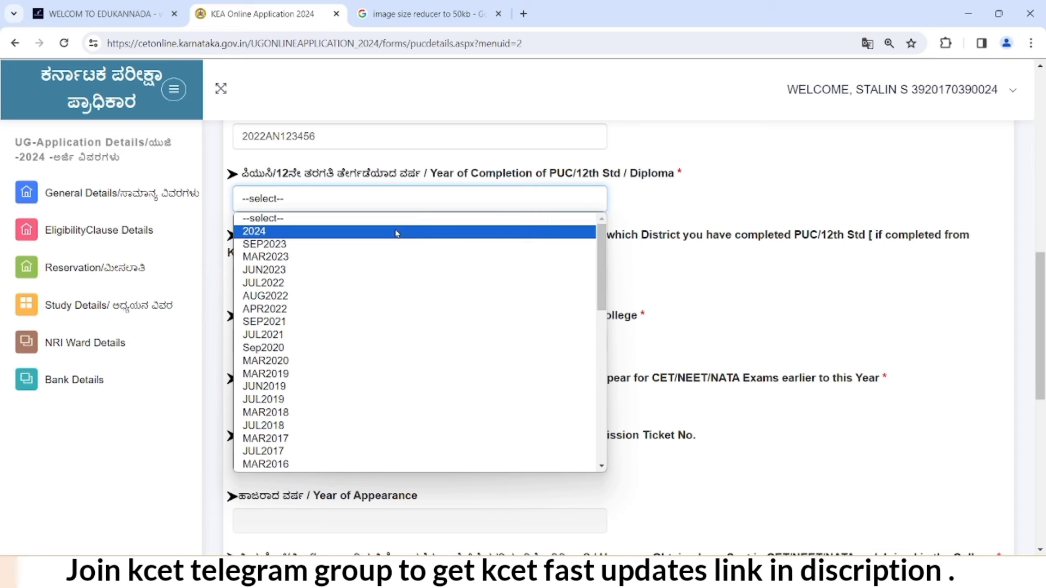
{"action": "left_click", "coordinate": [321, 237]}
{"action": "scroll", "coordinate": [759, 212], "scroll_direction": "down", "scroll_amount": 1}
{"action": "left_click", "coordinate": [549, 213]}
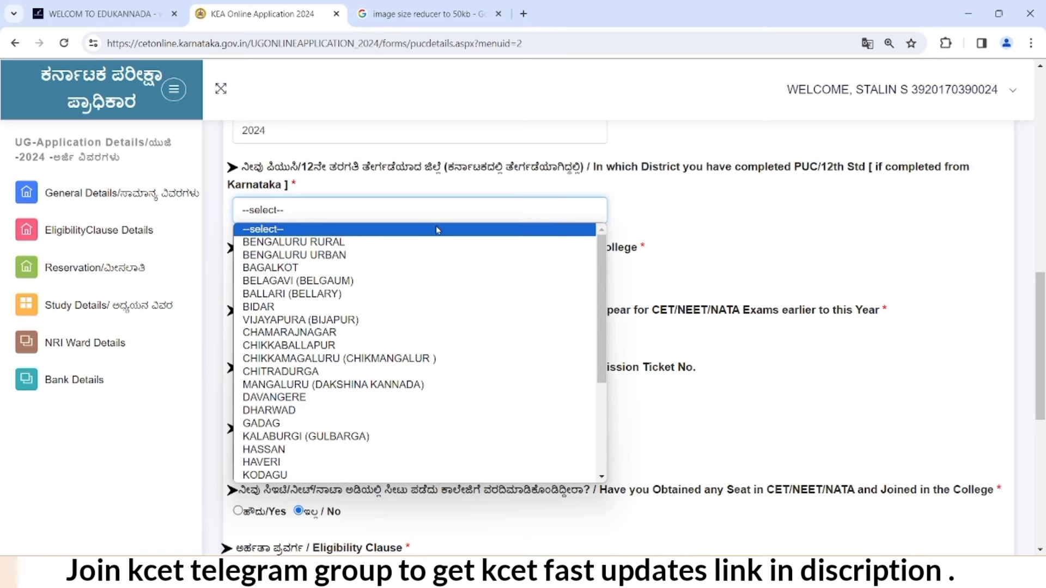
{"action": "left_click", "coordinate": [420, 256]}
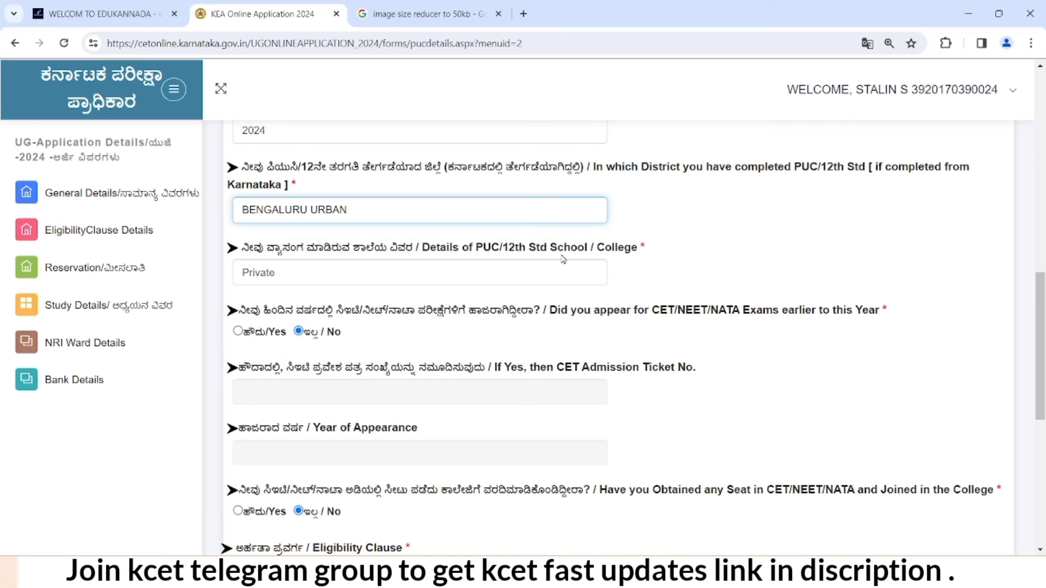
- Set the PUC/12th Std school/college details to Private
{"action": "scroll", "coordinate": [523, 217], "scroll_direction": "down", "scroll_amount": 1}
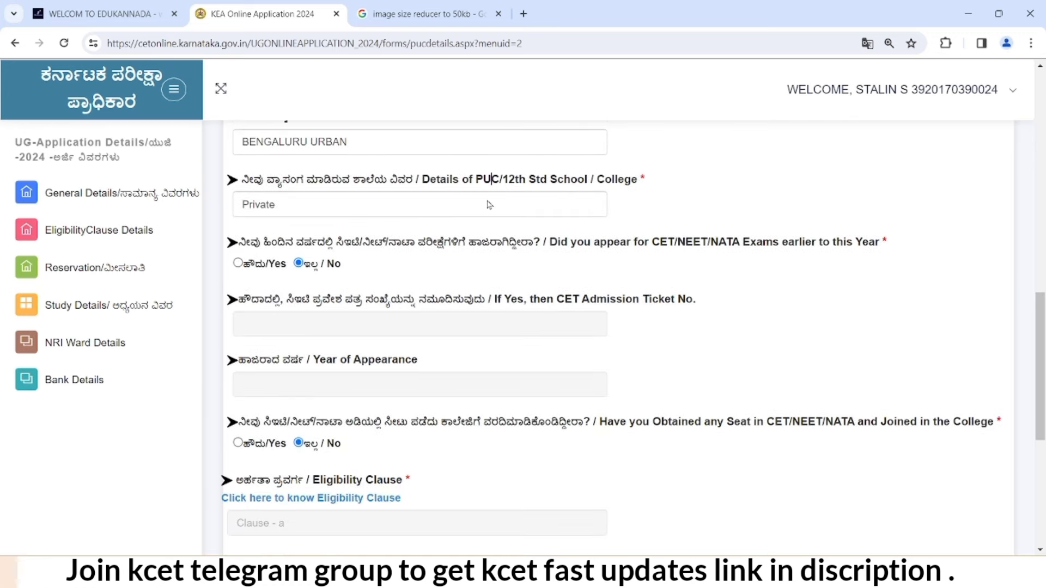
{"action": "left_click", "coordinate": [491, 207]}
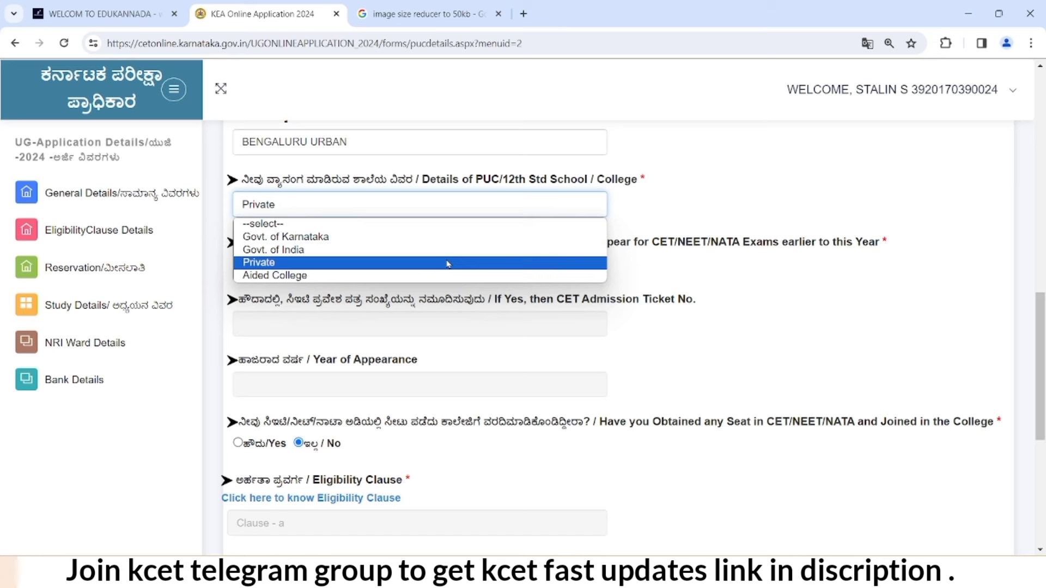
{"action": "left_click", "coordinate": [447, 263]}
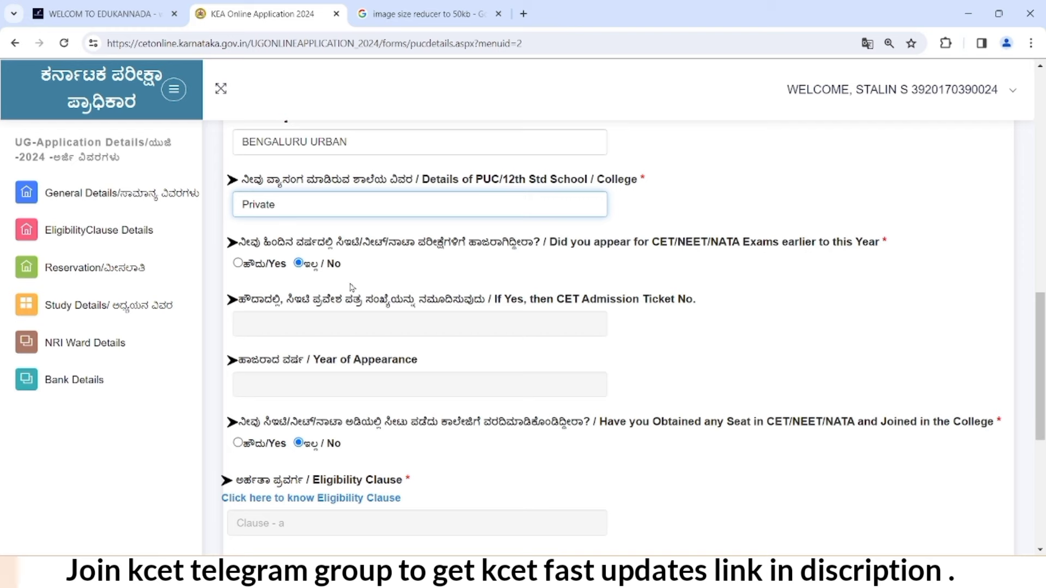
- Check the CET/NEET/NATA answers, save the eligibility clause details and continue to the Reservations page
{"action": "scroll", "coordinate": [439, 291], "scroll_direction": "down", "scroll_amount": 3}
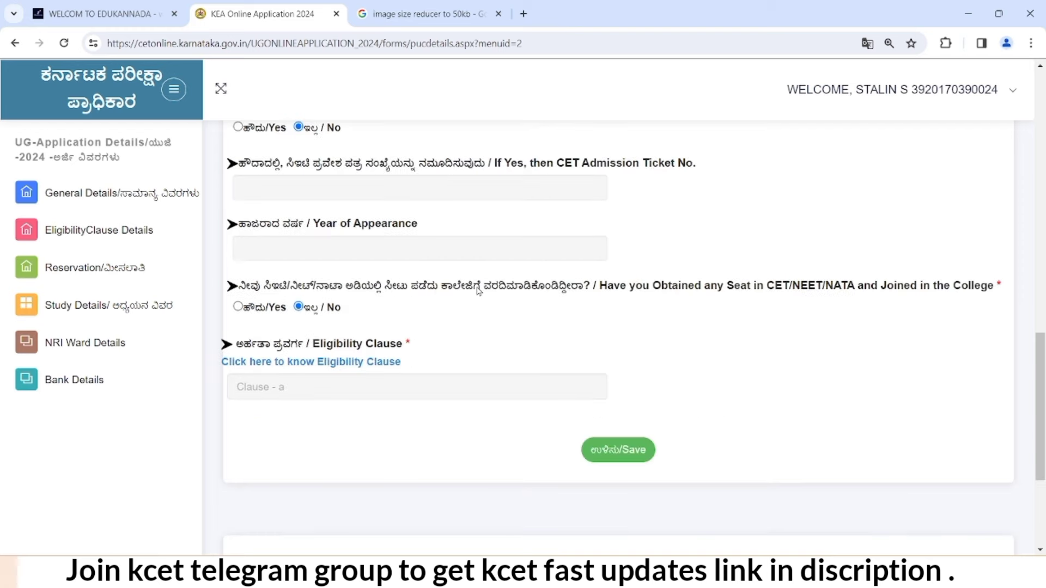
{"action": "scroll", "coordinate": [478, 291], "scroll_direction": "up", "scroll_amount": 4}
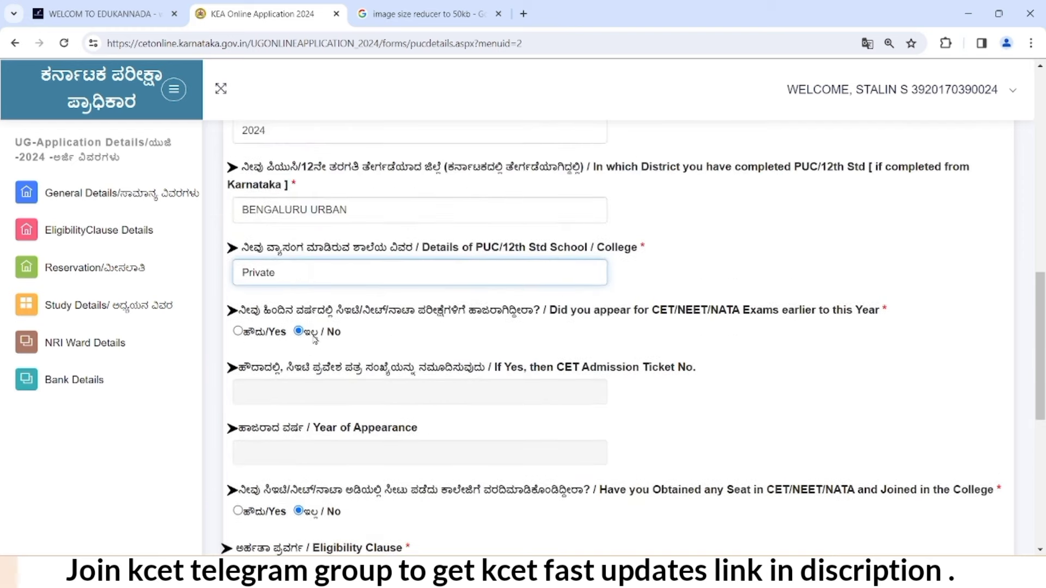
{"action": "scroll", "coordinate": [307, 334], "scroll_direction": "down", "scroll_amount": 3}
{"action": "scroll", "coordinate": [409, 315], "scroll_direction": "down", "scroll_amount": 1}
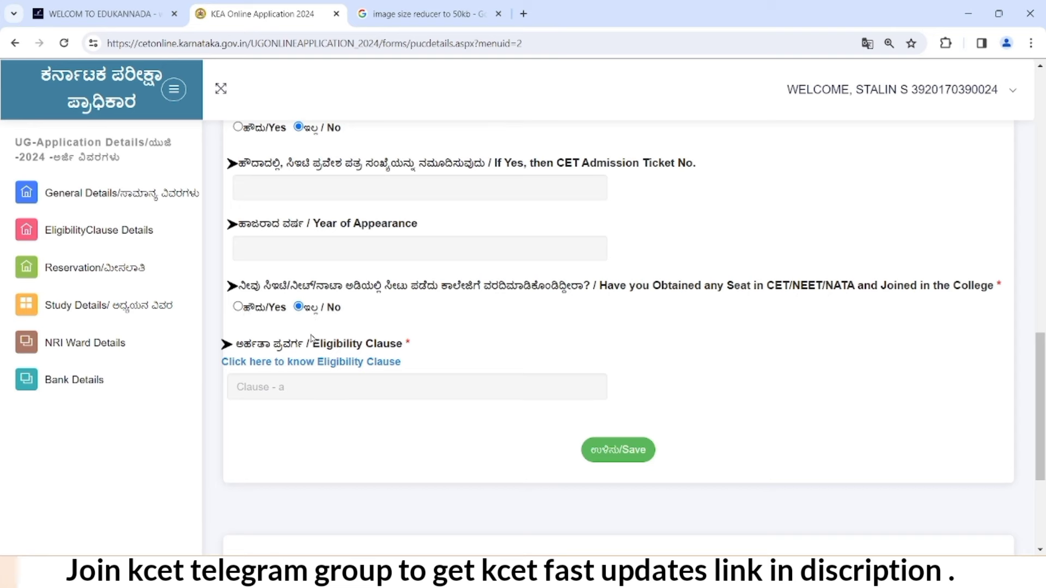
{"action": "scroll", "coordinate": [322, 316], "scroll_direction": "down", "scroll_amount": 1}
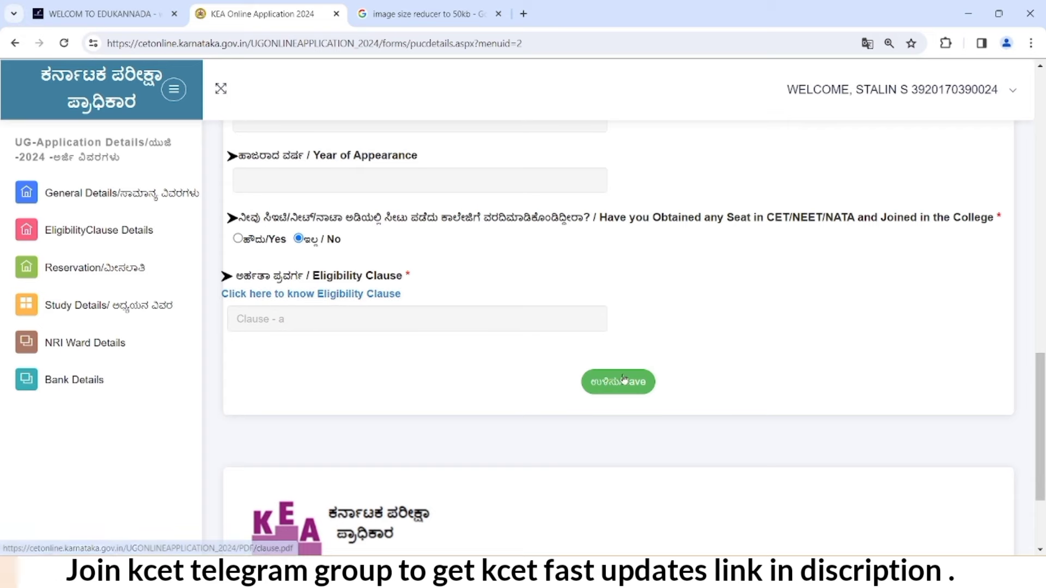
{"action": "scroll", "coordinate": [584, 262], "scroll_direction": "up", "scroll_amount": 10}
{"action": "scroll", "coordinate": [562, 284], "scroll_direction": "down", "scroll_amount": 12}
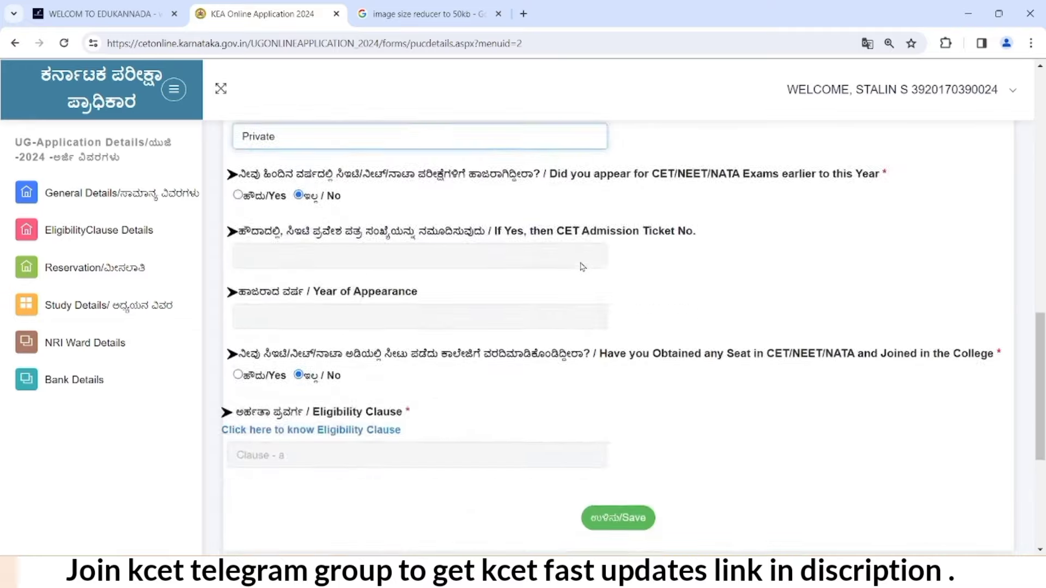
{"action": "left_click", "coordinate": [631, 240]}
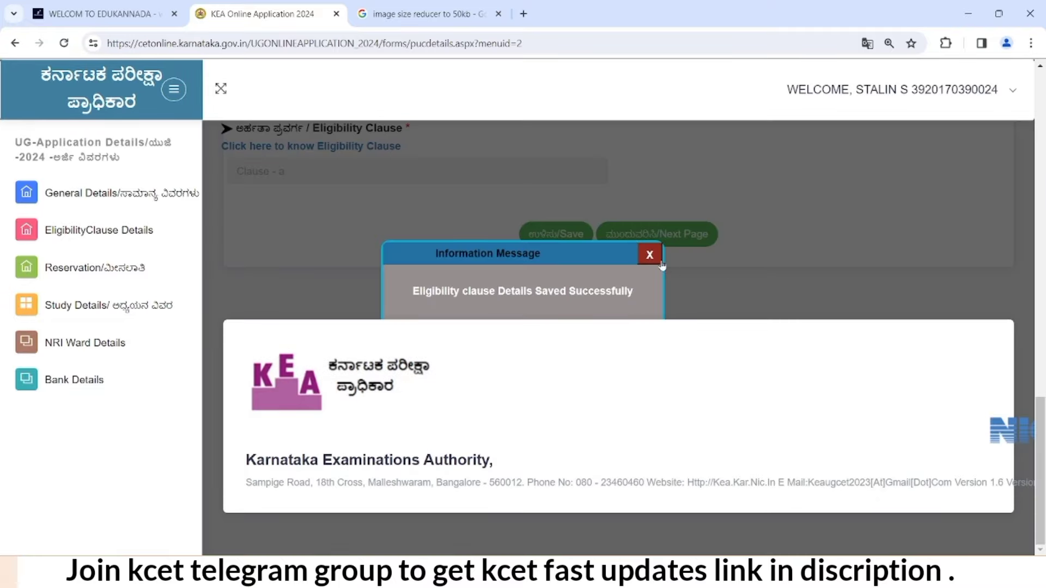
{"action": "left_click", "coordinate": [649, 255]}
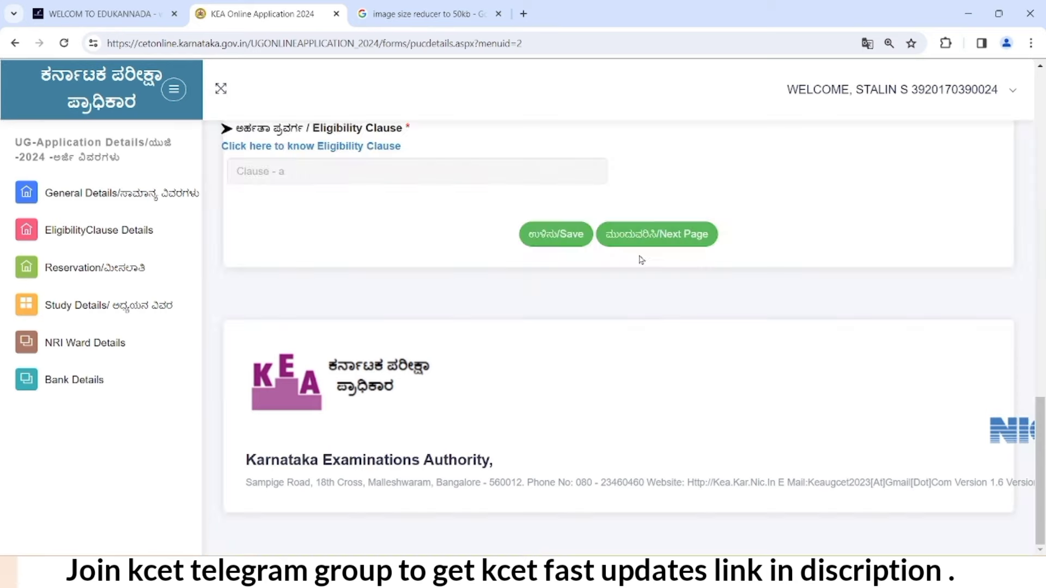
{"action": "left_click", "coordinate": [673, 240]}
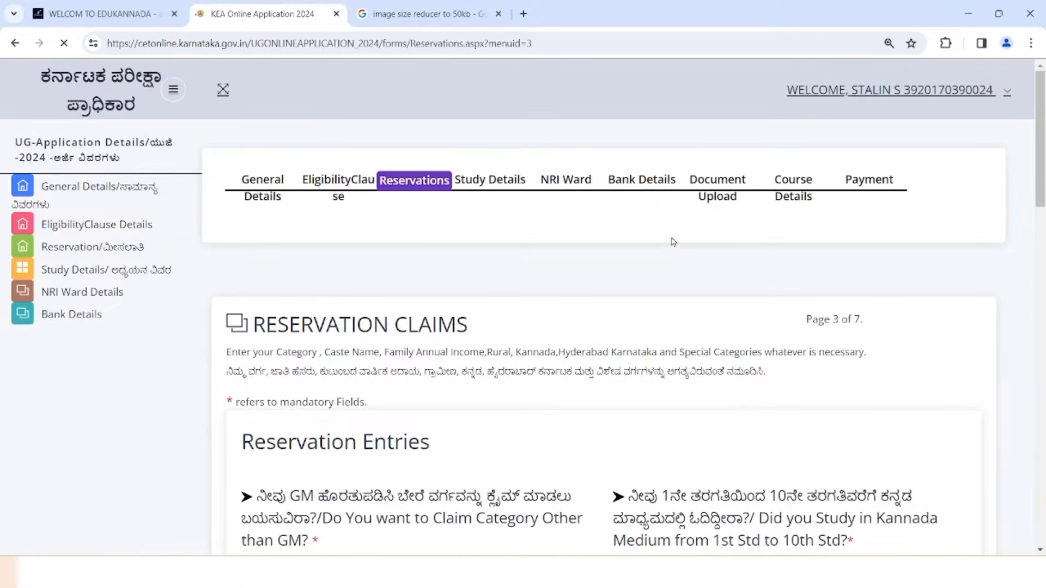
- Try Yes for claiming a category other than GM, inspect the Category RD Certificate No. field, and return the answer to No
{"action": "scroll", "coordinate": [674, 242], "scroll_direction": "down", "scroll_amount": 2}
{"action": "scroll", "coordinate": [673, 242], "scroll_direction": "down", "scroll_amount": 5}
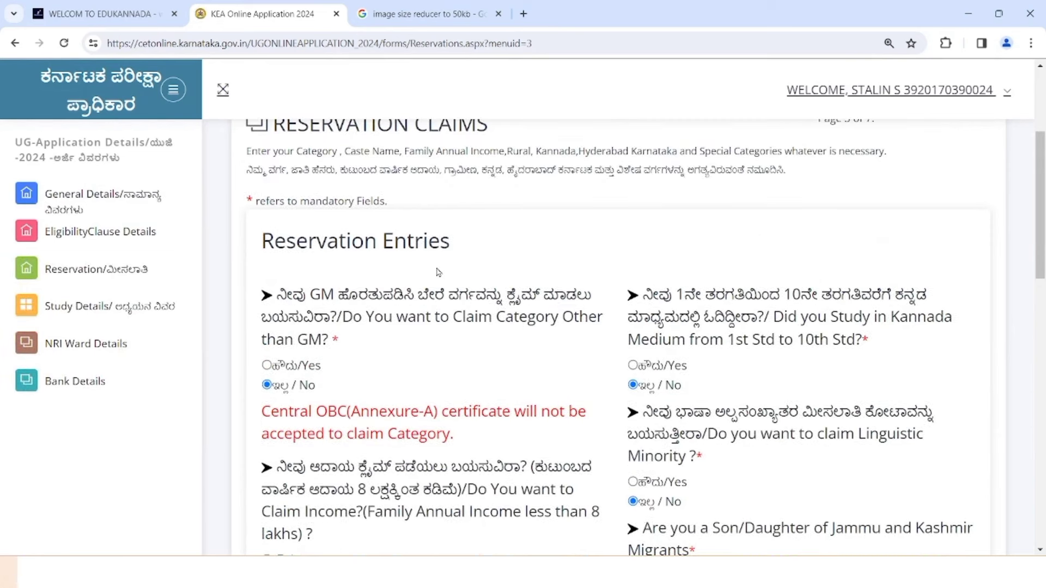
{"action": "scroll", "coordinate": [438, 272], "scroll_direction": "down", "scroll_amount": 2}
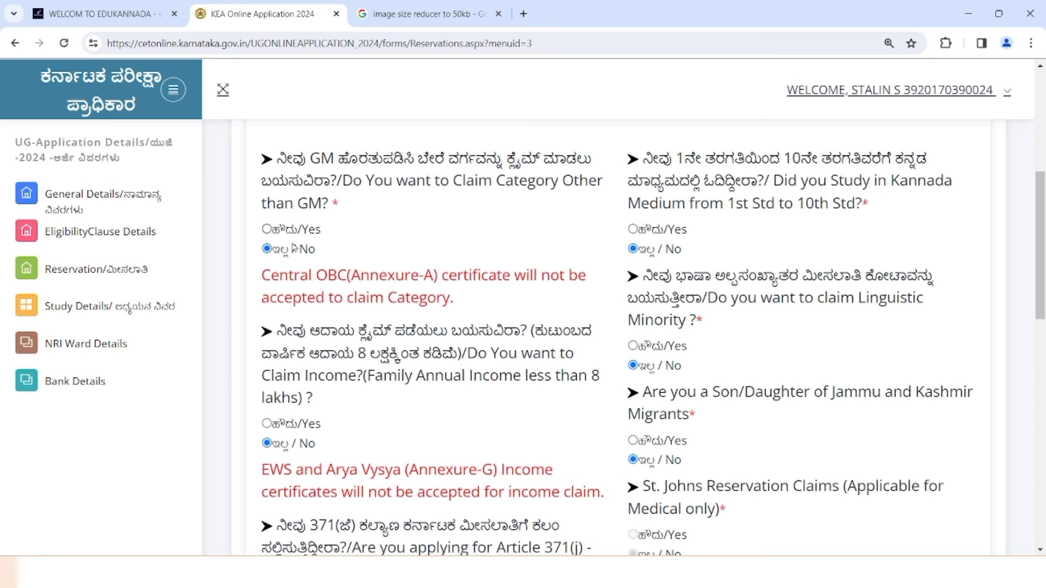
{"action": "left_click", "coordinate": [267, 229]}
{"action": "scroll", "coordinate": [310, 276], "scroll_direction": "down", "scroll_amount": 1}
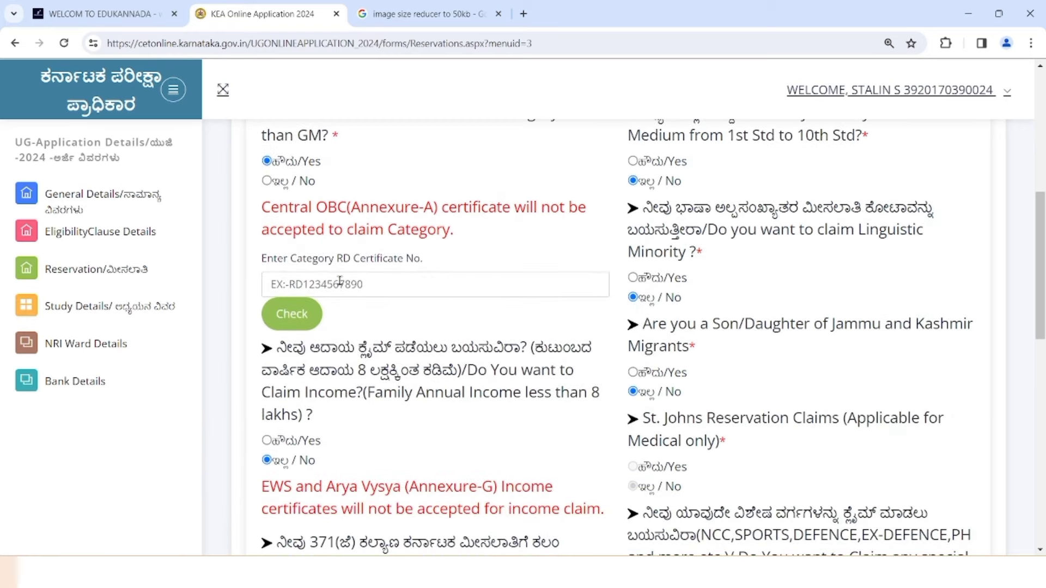
{"action": "left_click", "coordinate": [340, 281]}
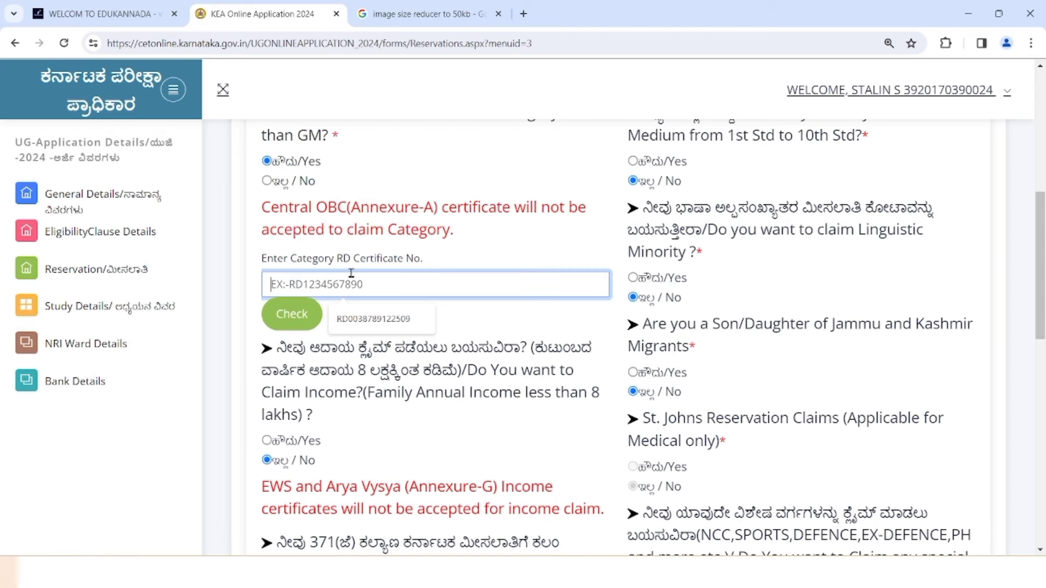
{"action": "scroll", "coordinate": [351, 273], "scroll_direction": "up", "scroll_amount": 1}
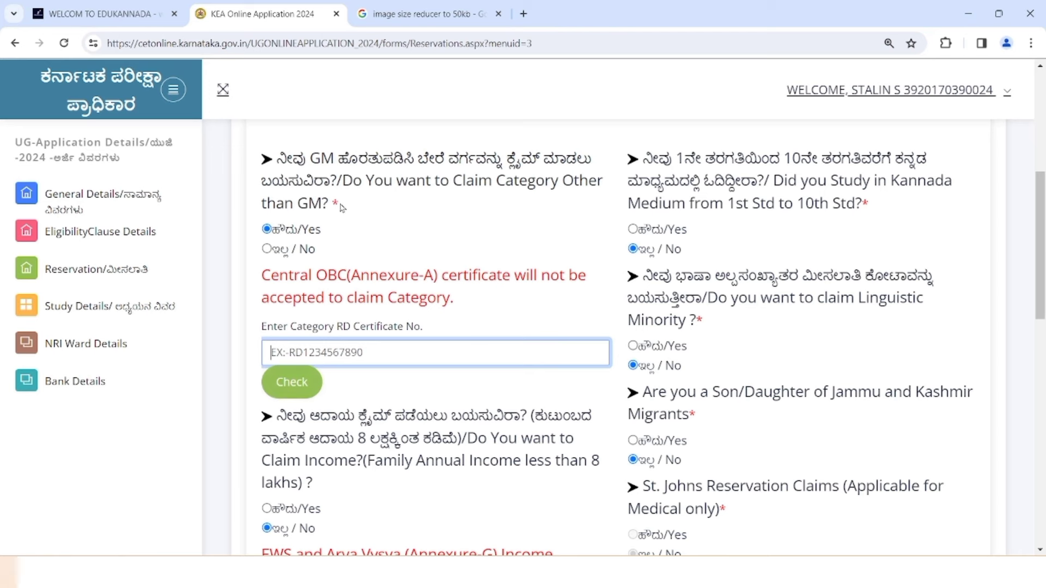
{"action": "scroll", "coordinate": [339, 207], "scroll_direction": "down", "scroll_amount": 1}
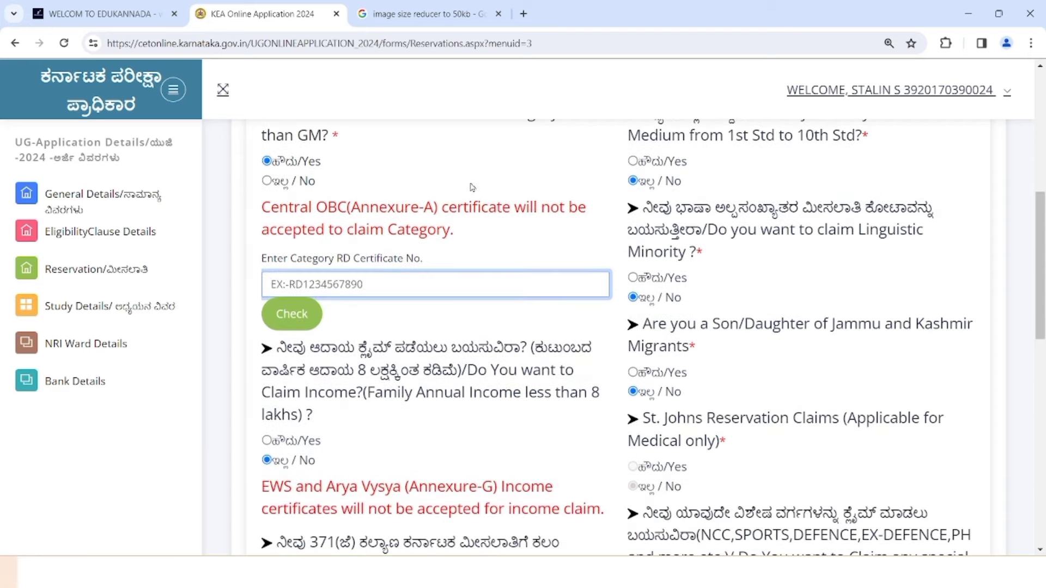
{"action": "left_click", "coordinate": [266, 181]}
- Try Yes for the family income claim below 8 lakhs, inspect the Income RD Certificate No. field, and return the answer to No
{"action": "scroll", "coordinate": [468, 207], "scroll_direction": "down", "scroll_amount": 2}
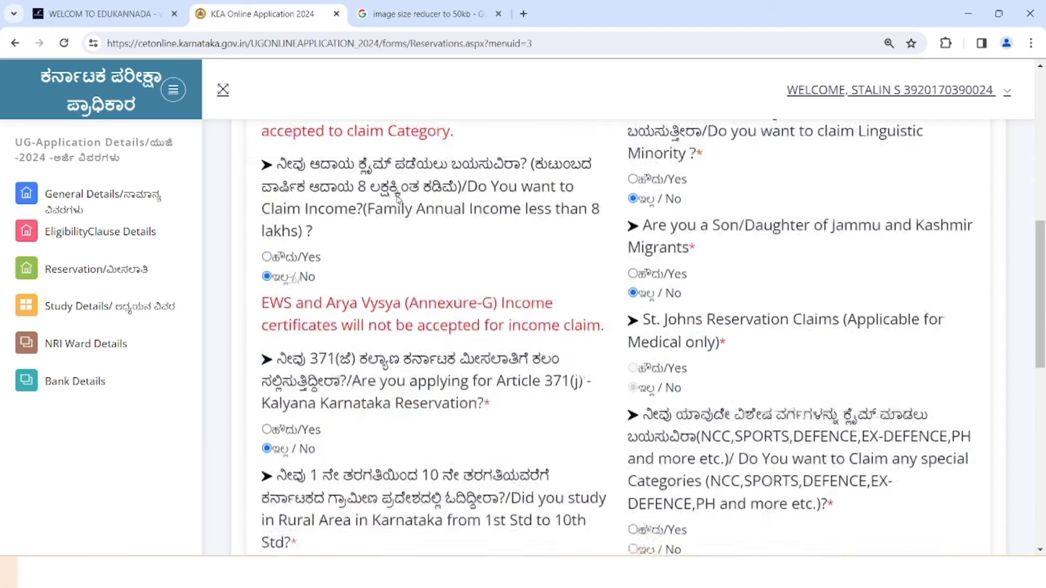
{"action": "scroll", "coordinate": [475, 207], "scroll_direction": "up", "scroll_amount": 1}
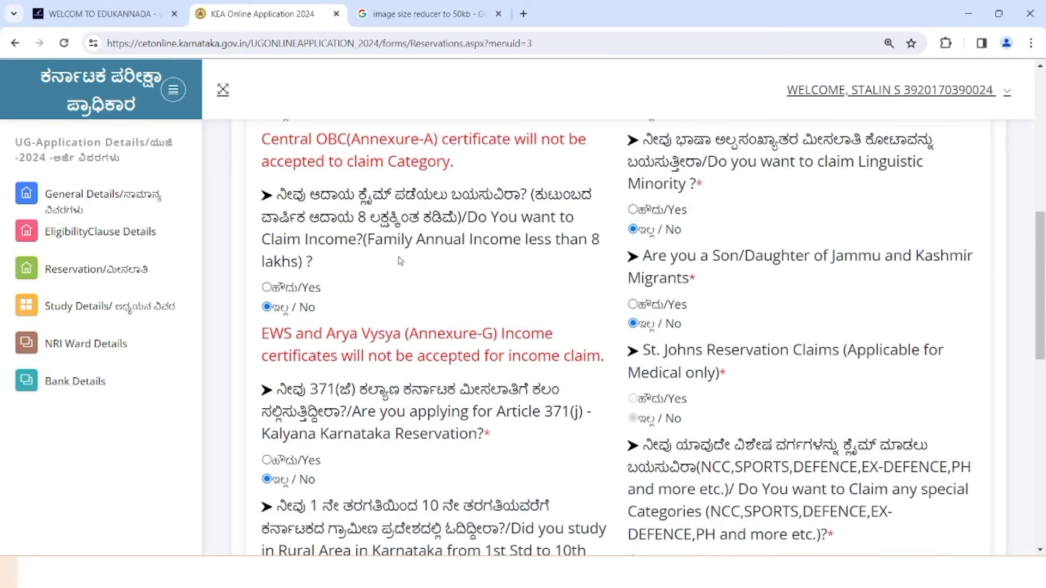
{"action": "scroll", "coordinate": [471, 256], "scroll_direction": "up", "scroll_amount": 2}
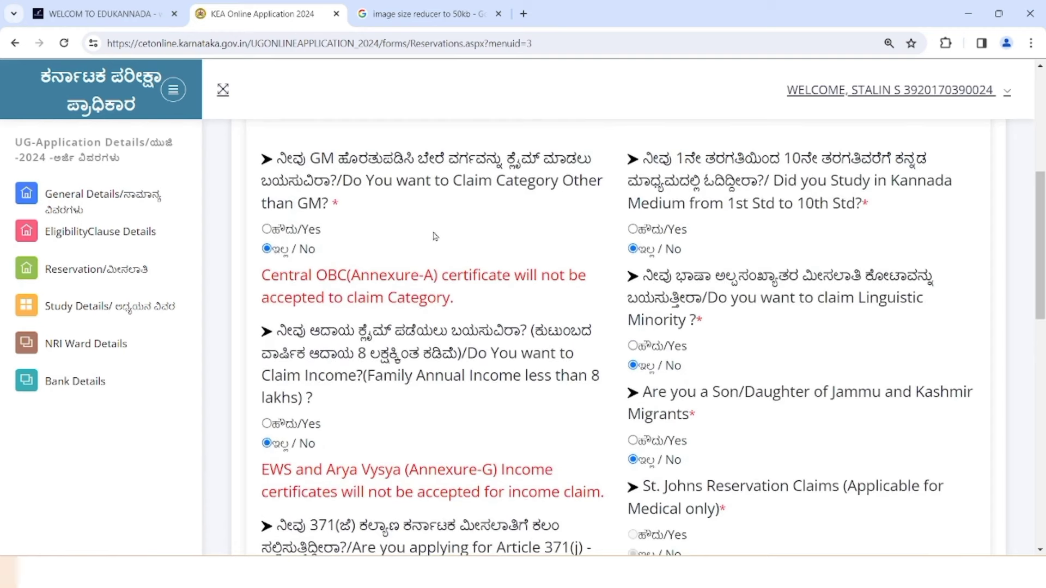
{"action": "scroll", "coordinate": [451, 211], "scroll_direction": "down", "scroll_amount": 2}
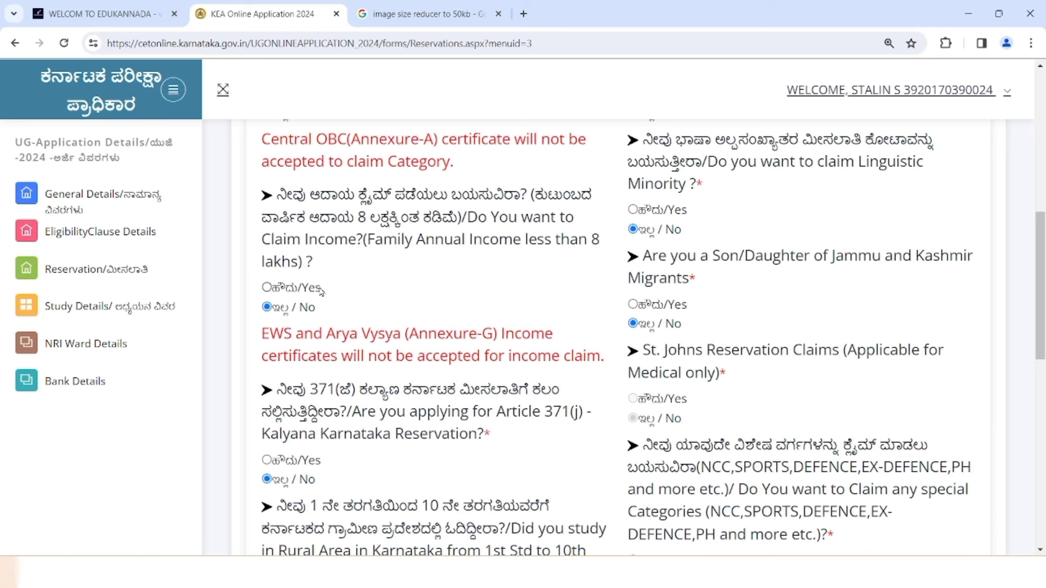
{"action": "left_click", "coordinate": [266, 287]}
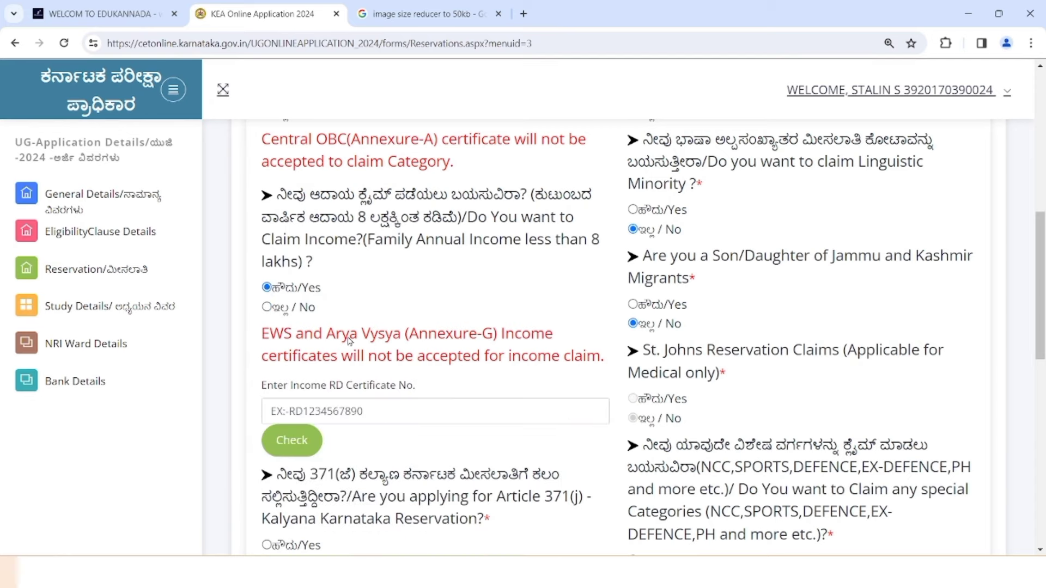
{"action": "scroll", "coordinate": [349, 340], "scroll_direction": "down", "scroll_amount": 1}
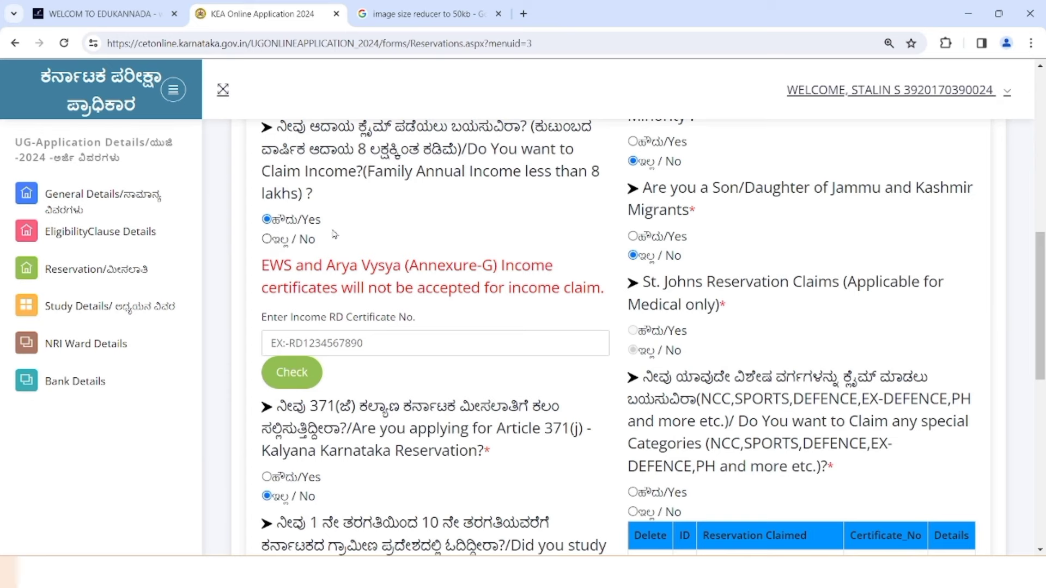
{"action": "scroll", "coordinate": [464, 236], "scroll_direction": "up", "scroll_amount": 1}
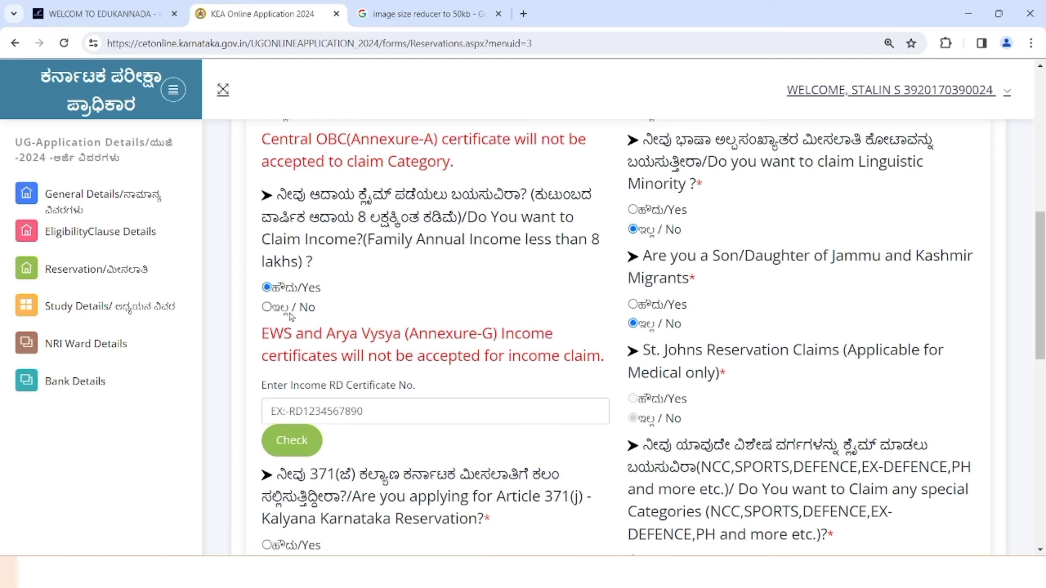
{"action": "left_click", "coordinate": [273, 310]}
- Review the remaining reservation questions, from Article 371(j), rural study and religious minority through Kannada medium, linguistic minority, Jammu and Kashmir, St. Johns and special categories
{"action": "scroll", "coordinate": [295, 262], "scroll_direction": "down", "scroll_amount": 3}
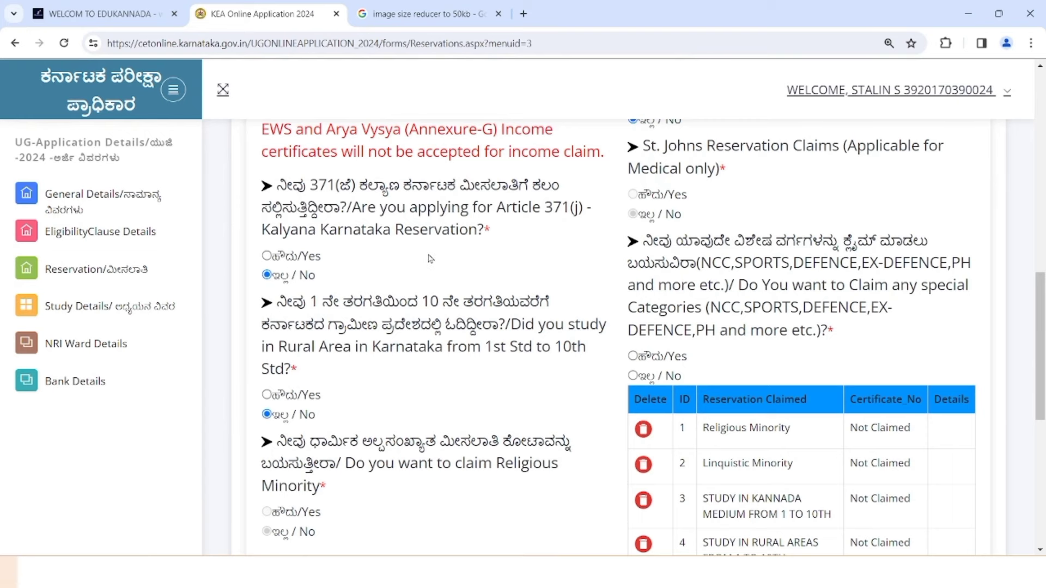
{"action": "scroll", "coordinate": [425, 294], "scroll_direction": "down", "scroll_amount": 1}
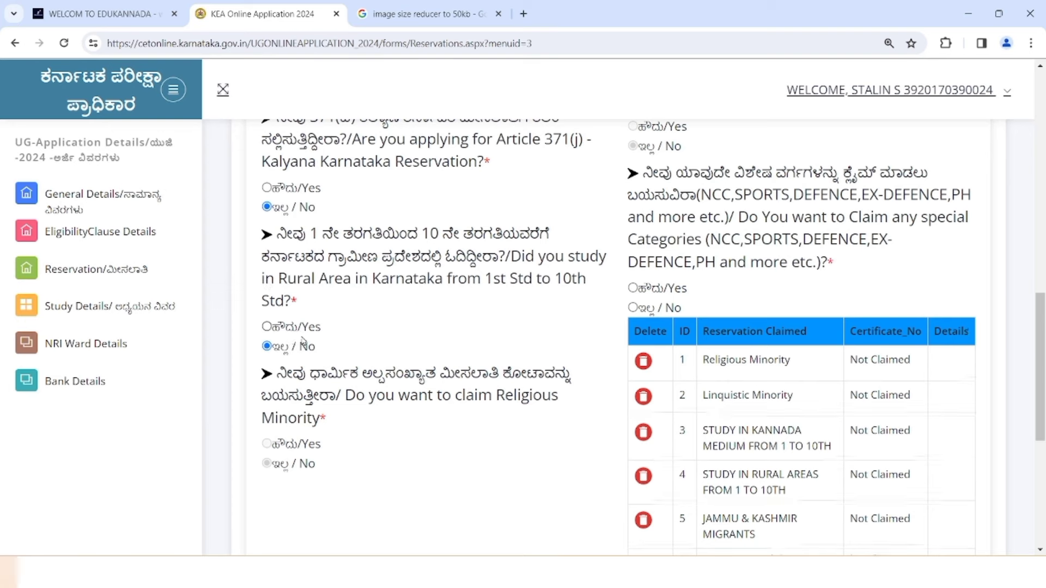
{"action": "scroll", "coordinate": [304, 343], "scroll_direction": "down", "scroll_amount": 1}
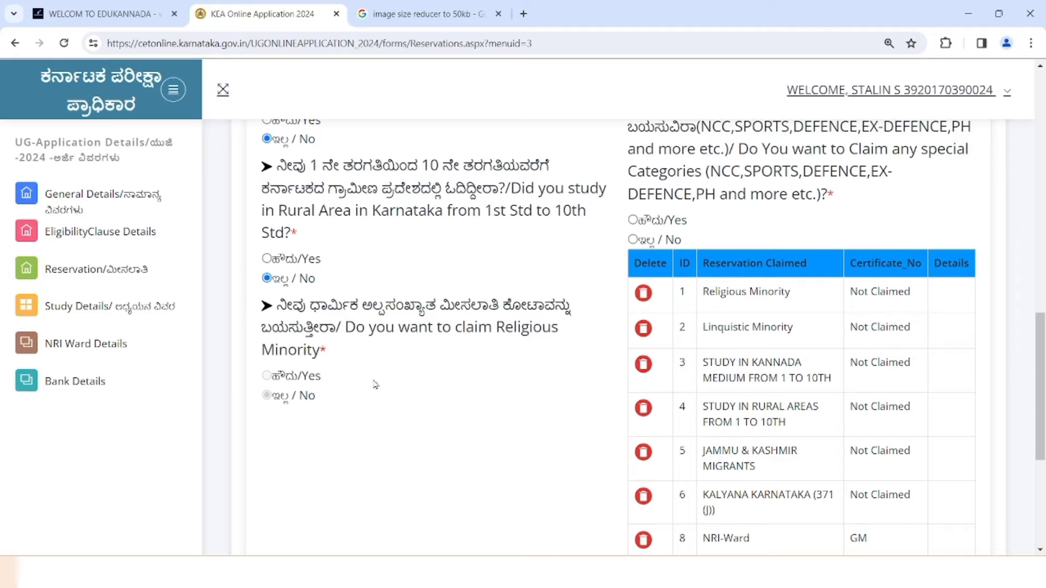
{"action": "scroll", "coordinate": [376, 385], "scroll_direction": "up", "scroll_amount": 10}
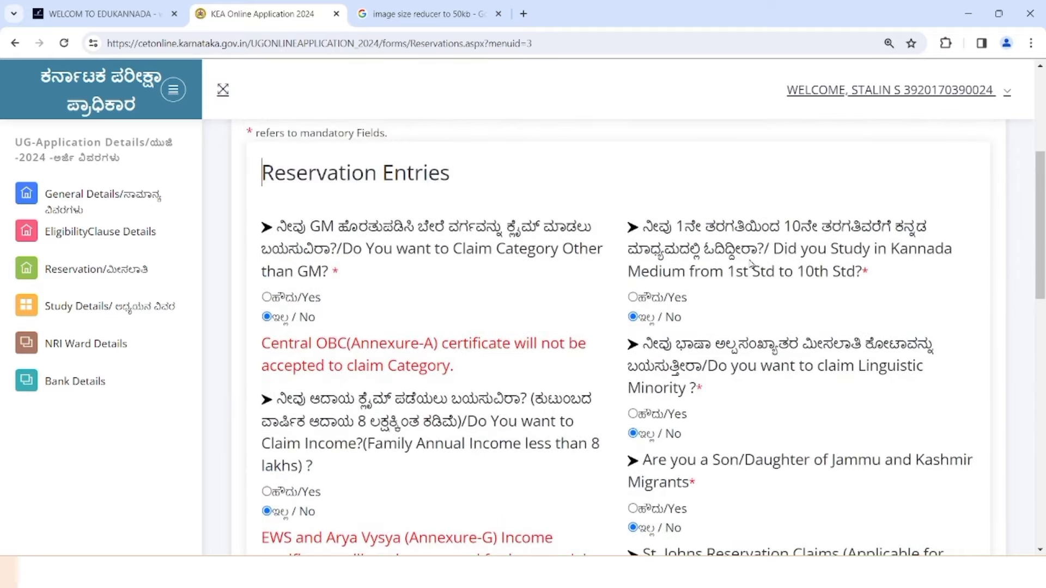
{"action": "scroll", "coordinate": [752, 264], "scroll_direction": "down", "scroll_amount": 1}
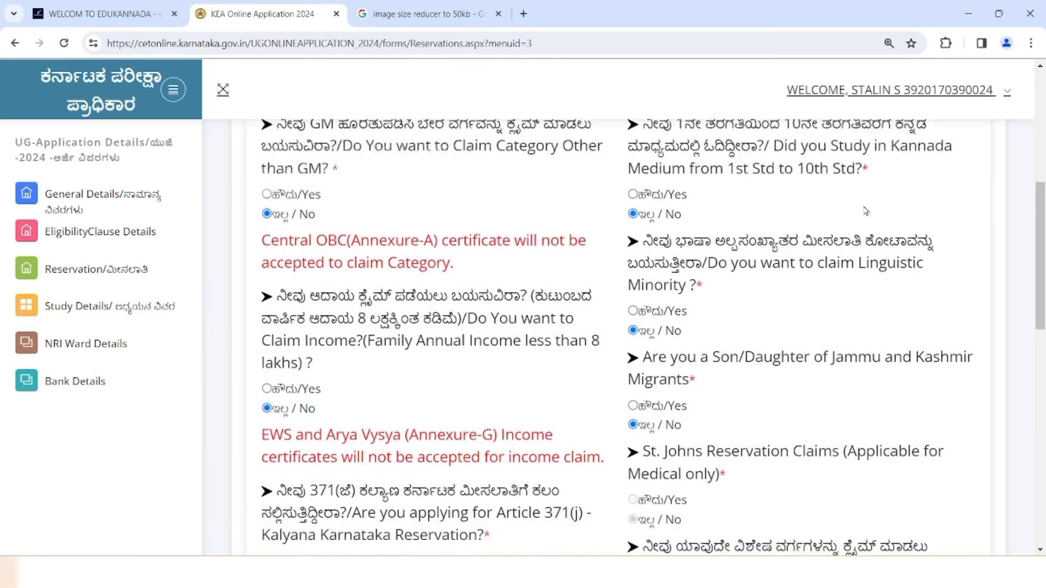
{"action": "scroll", "coordinate": [876, 194], "scroll_direction": "down", "scroll_amount": 1}
{"action": "scroll", "coordinate": [907, 231], "scroll_direction": "down", "scroll_amount": 2}
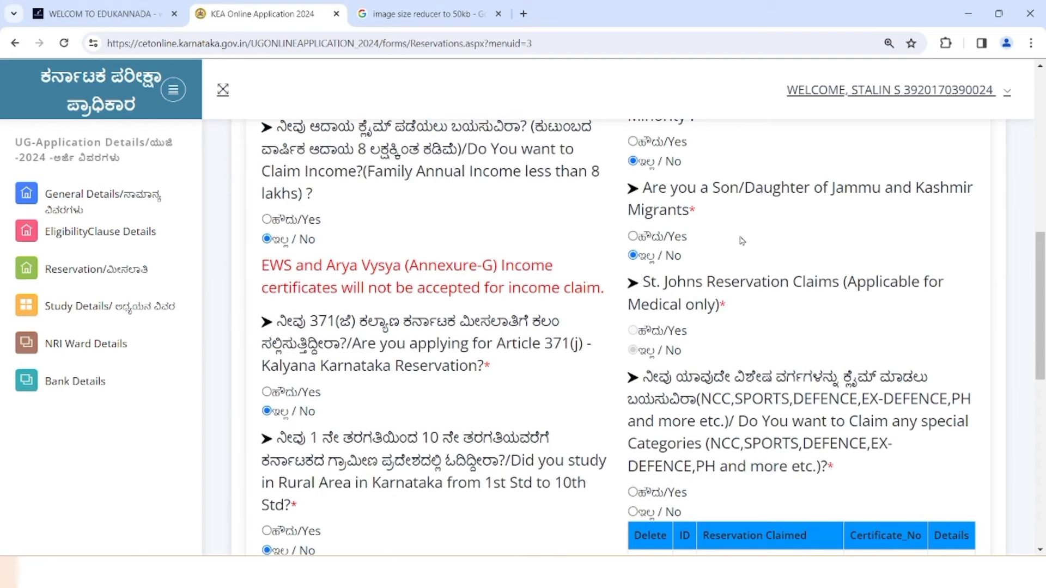
{"action": "scroll", "coordinate": [687, 254], "scroll_direction": "down", "scroll_amount": 1}
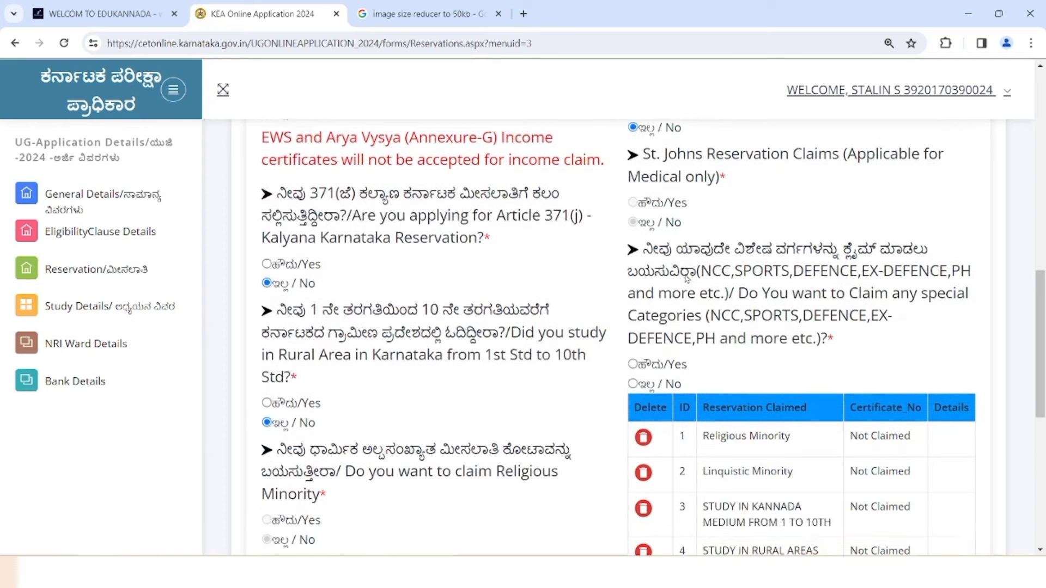
{"action": "scroll", "coordinate": [630, 289], "scroll_direction": "down", "scroll_amount": 1}
{"action": "scroll", "coordinate": [723, 274], "scroll_direction": "down", "scroll_amount": 1}
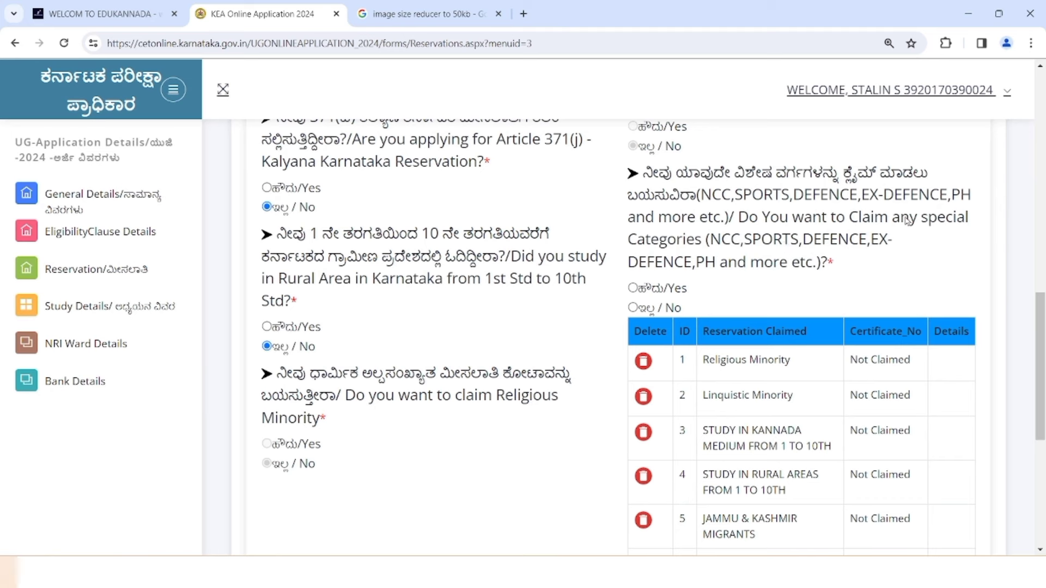
- Answer the special categories claim (NCC, SPORTS, DEFENCE, EX-DEFENCE, PH) with No after checking what the Yes option asks for
{"action": "left_click", "coordinate": [632, 289]}
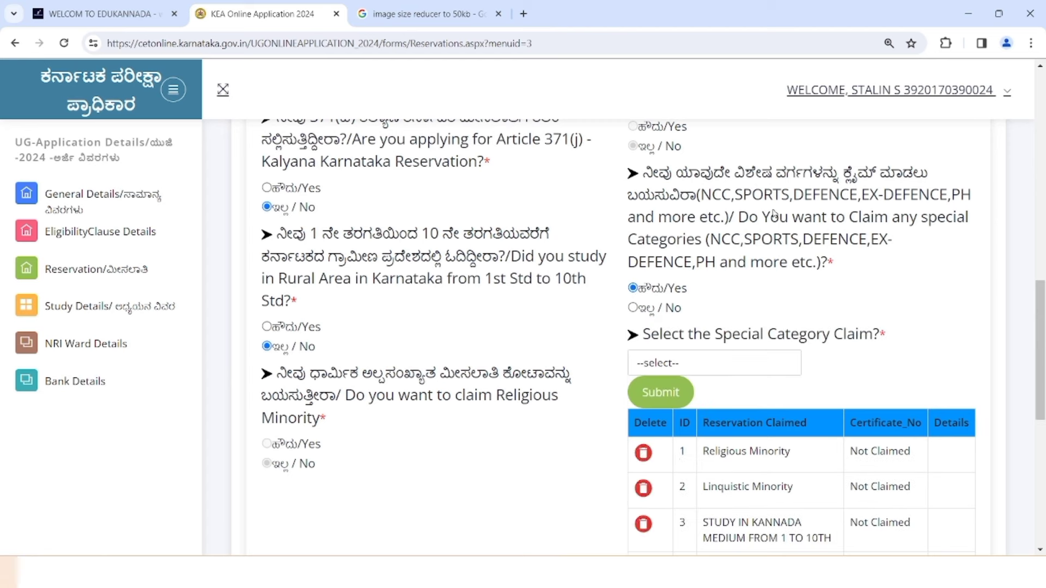
{"action": "left_click", "coordinate": [633, 308]}
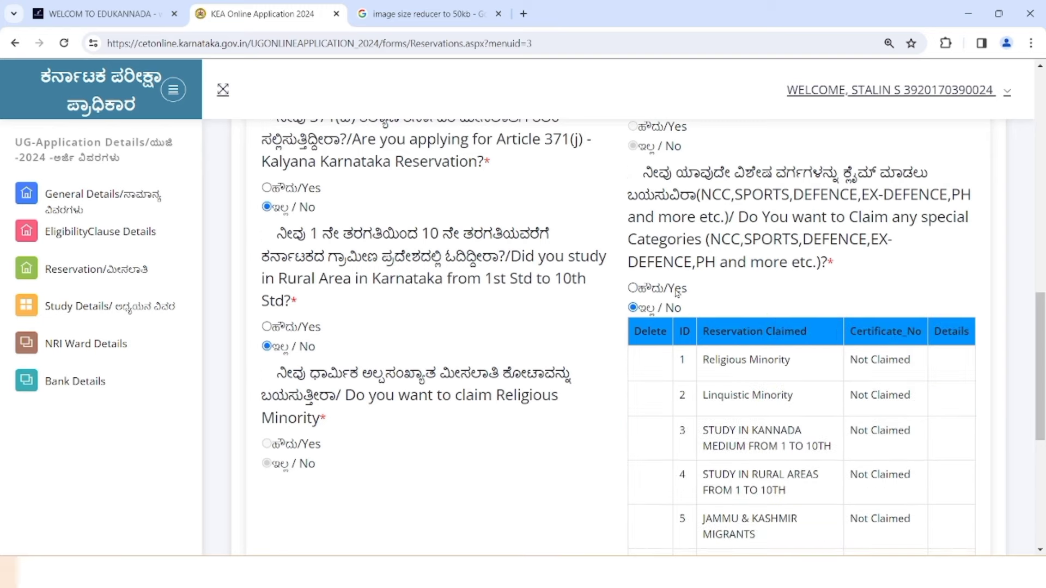
{"action": "scroll", "coordinate": [730, 259], "scroll_direction": "down", "scroll_amount": 3}
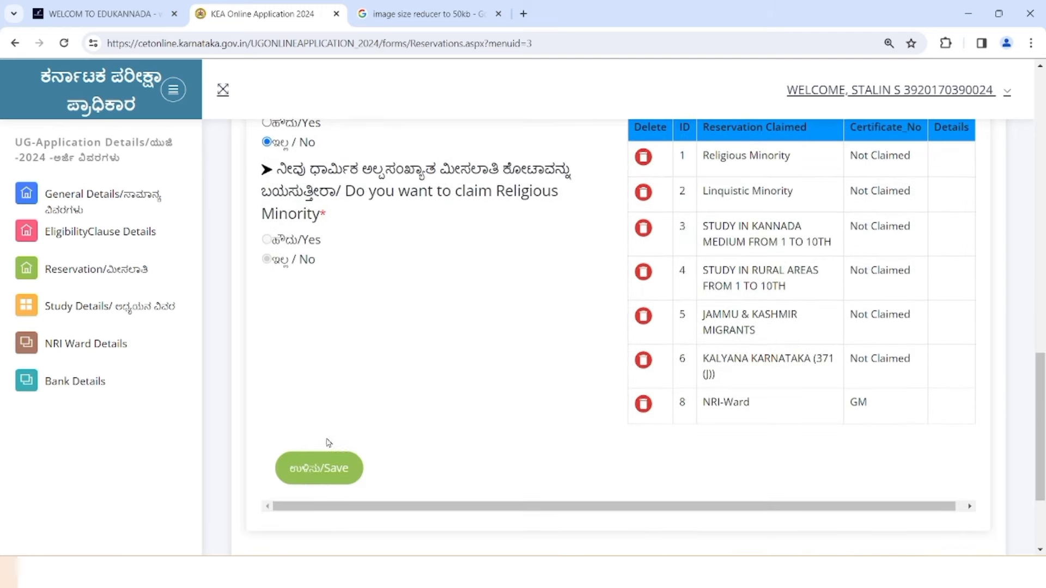
- Save the reservation claims, dismiss the message, and continue to the Study Details page
{"action": "left_click", "coordinate": [325, 466]}
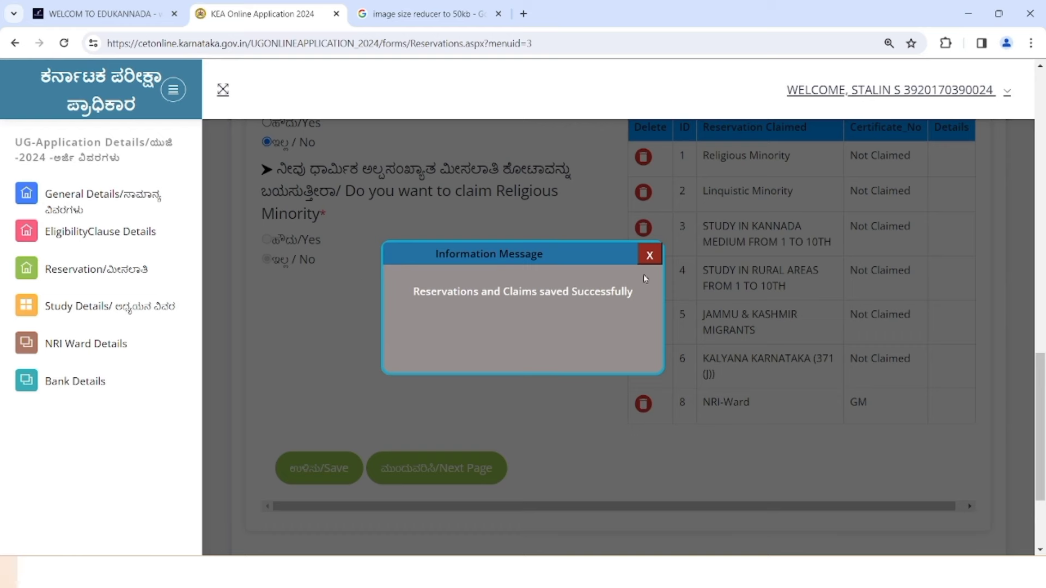
{"action": "left_click", "coordinate": [657, 256]}
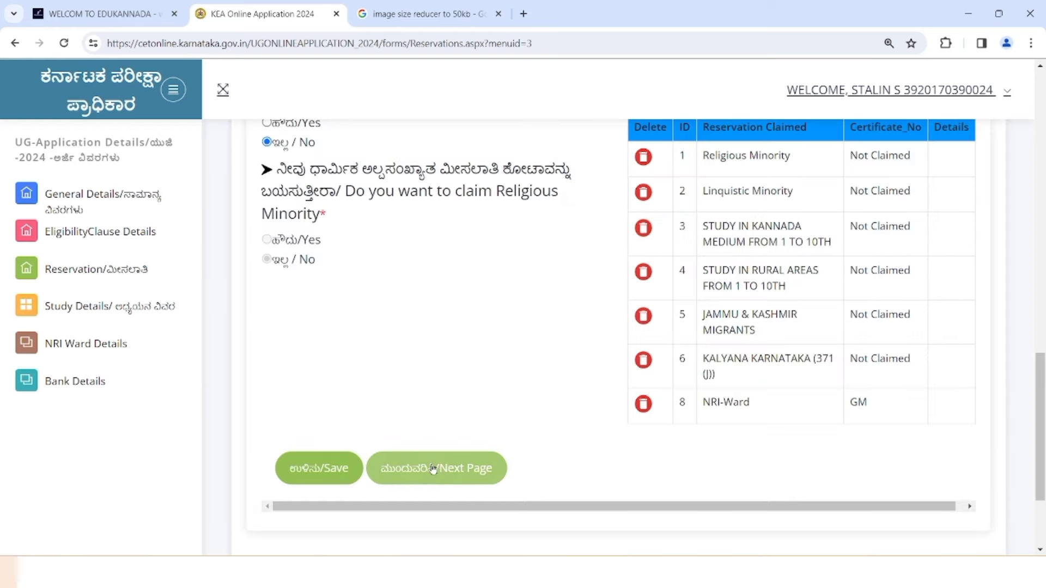
{"action": "left_click", "coordinate": [450, 474]}
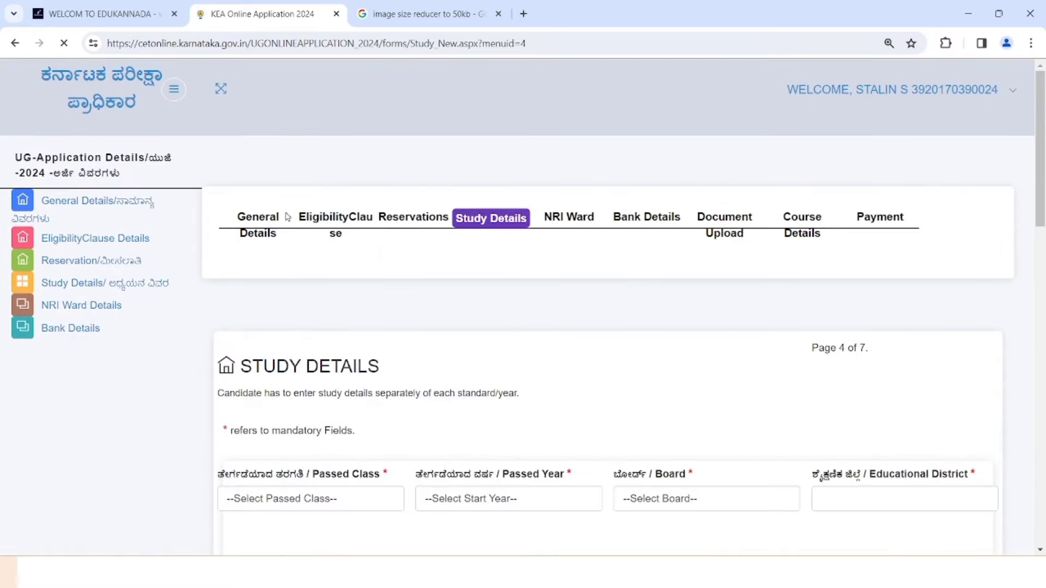
- Dismiss the translation popup and inspect the choices for Passed Class in the study details form
{"action": "scroll", "coordinate": [343, 241], "scroll_direction": "down", "scroll_amount": 5}
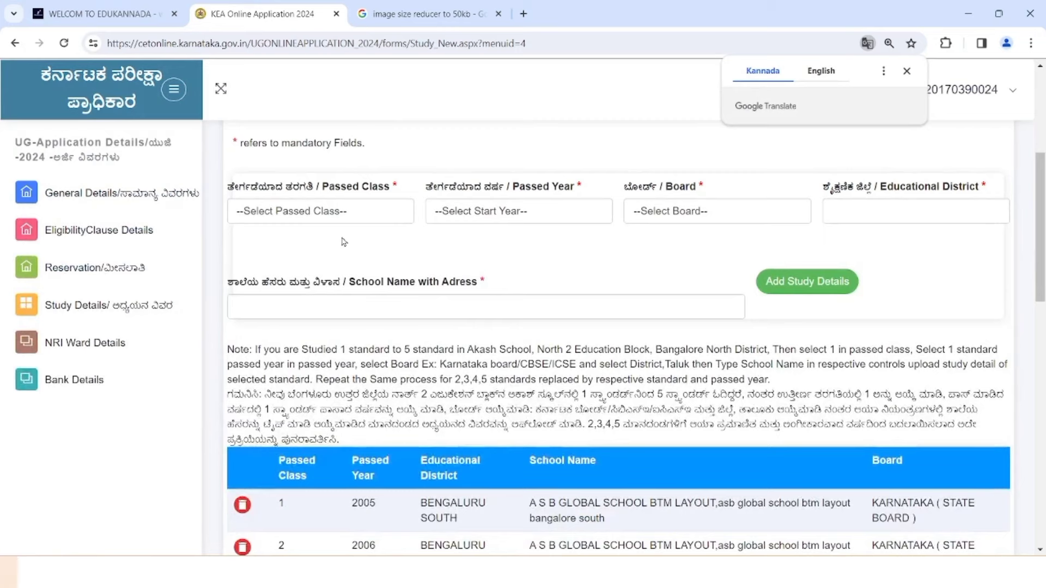
{"action": "scroll", "coordinate": [333, 239], "scroll_direction": "up", "scroll_amount": 1}
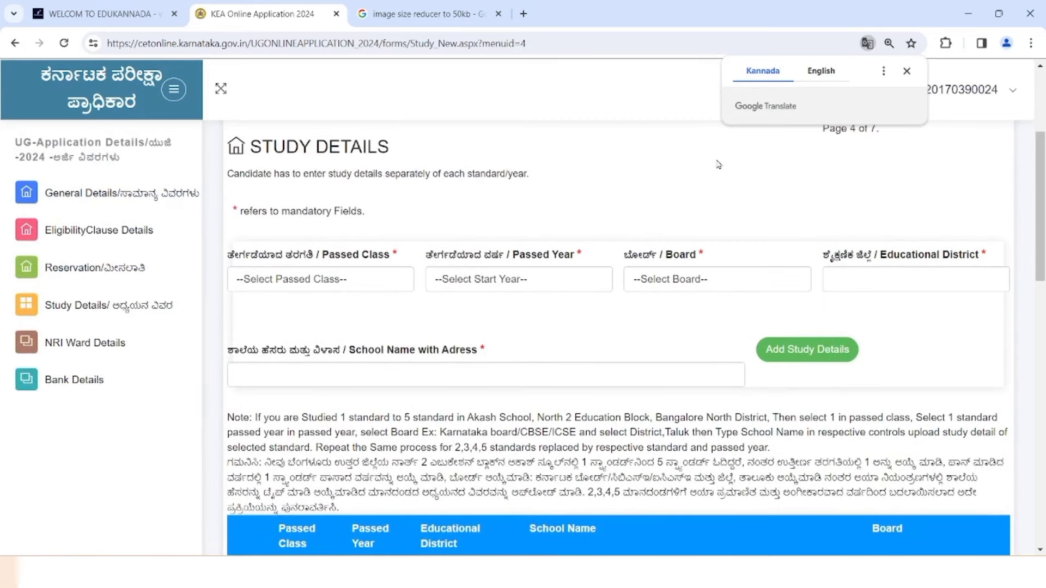
{"action": "left_click", "coordinate": [906, 72]}
{"action": "scroll", "coordinate": [500, 240], "scroll_direction": "up", "scroll_amount": 2}
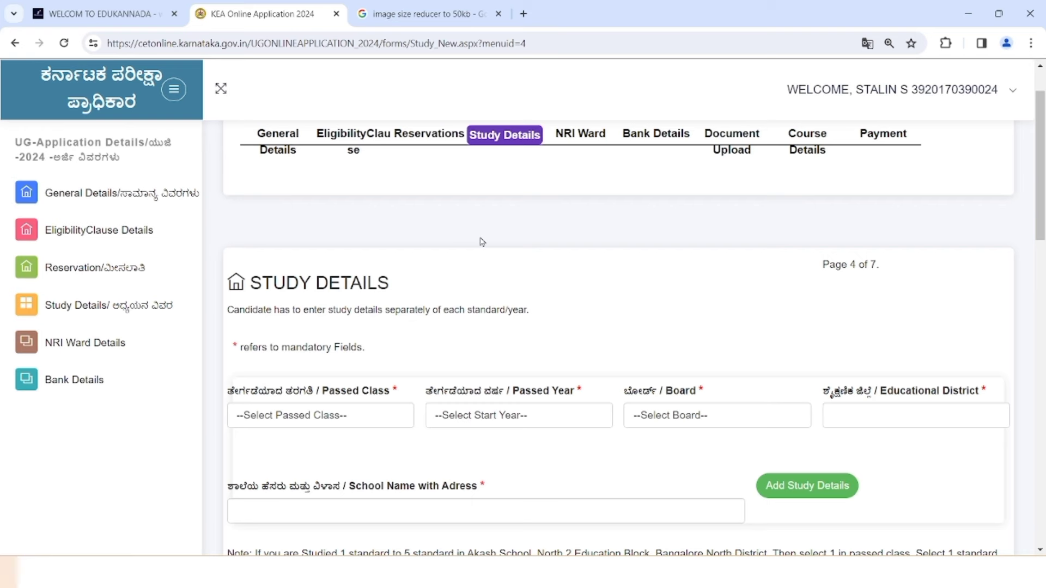
{"action": "scroll", "coordinate": [481, 242], "scroll_direction": "down", "scroll_amount": 1}
{"action": "scroll", "coordinate": [476, 238], "scroll_direction": "down", "scroll_amount": 1}
{"action": "left_click", "coordinate": [378, 284]}
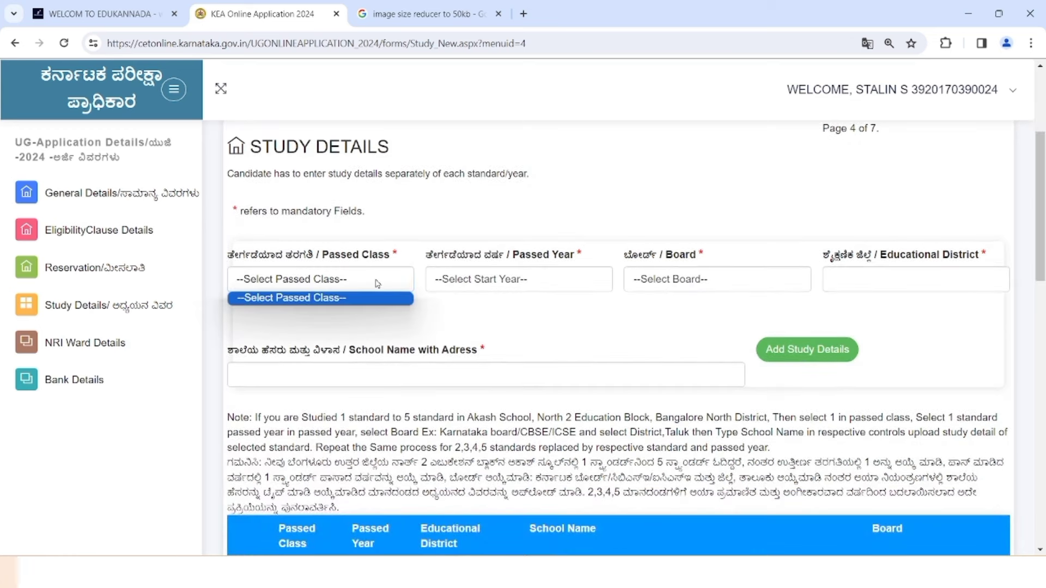
{"action": "left_click", "coordinate": [378, 284]}
{"action": "left_click", "coordinate": [377, 284]}
{"action": "left_click", "coordinate": [369, 279]}
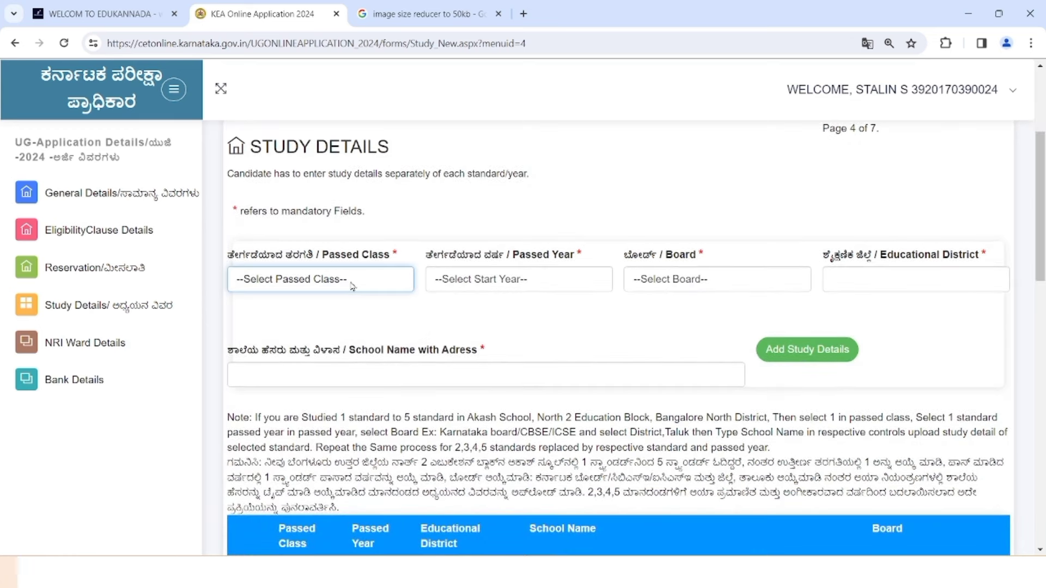
{"action": "left_click", "coordinate": [353, 287]}
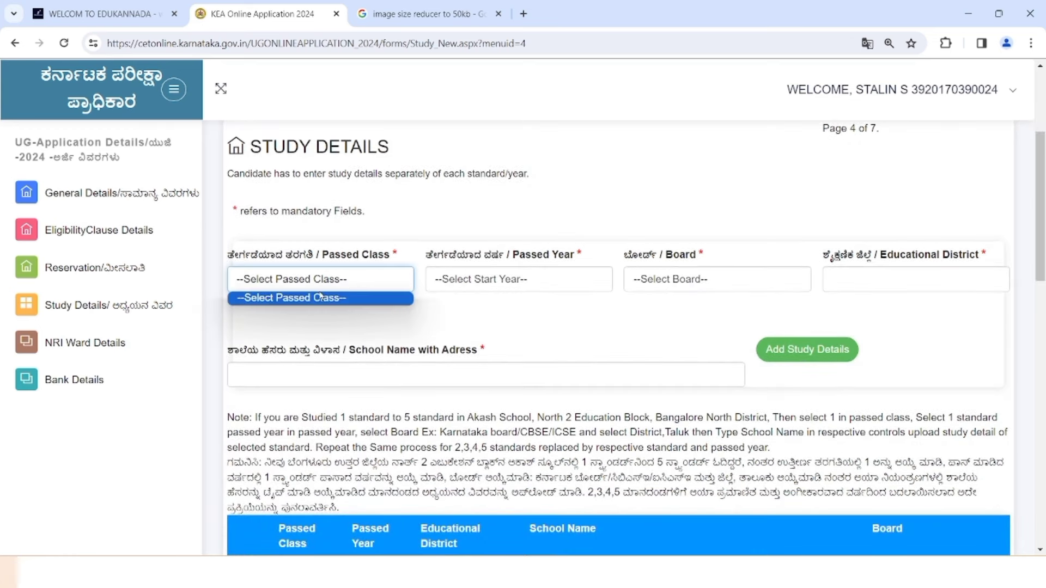
- Inspect the Passed Year, Board, Educational District and School Name with Address fields without entering a study record
{"action": "left_click", "coordinate": [472, 276]}
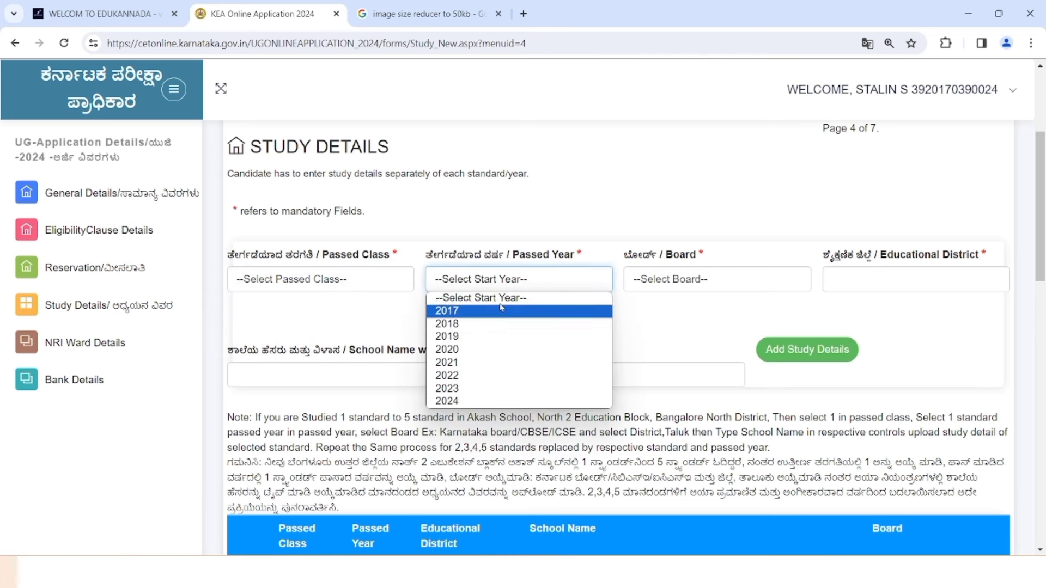
{"action": "left_click", "coordinate": [520, 284]}
{"action": "left_click", "coordinate": [682, 281]}
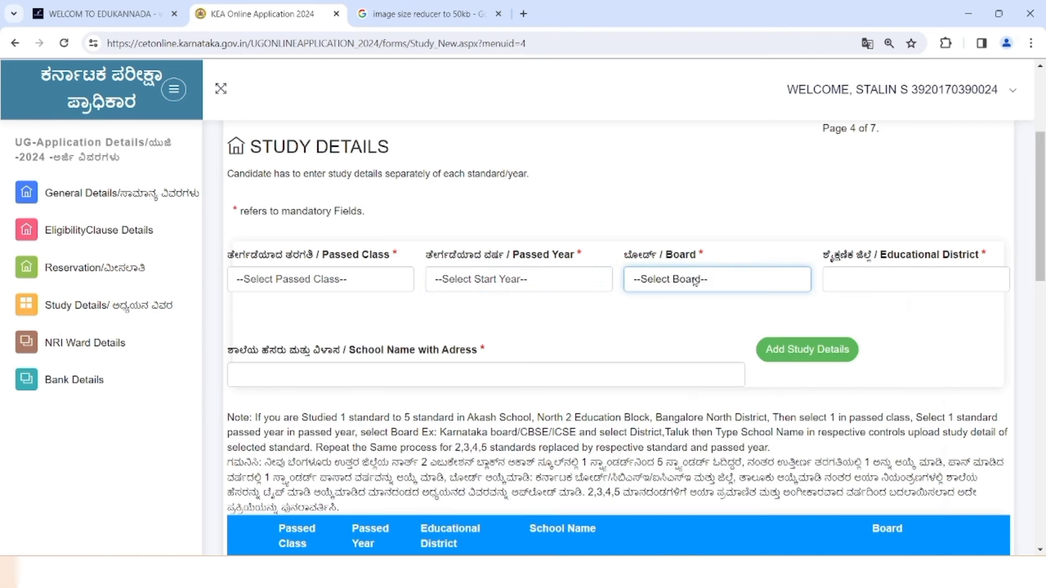
{"action": "left_click", "coordinate": [673, 297]}
{"action": "left_click", "coordinate": [853, 280]}
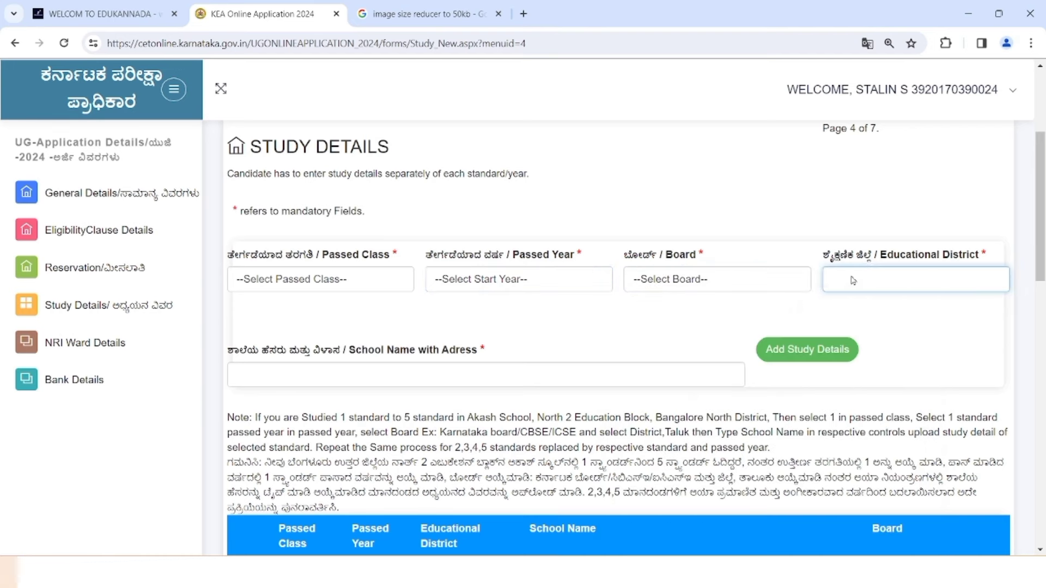
{"action": "scroll", "coordinate": [858, 275], "scroll_direction": "down", "scroll_amount": 1}
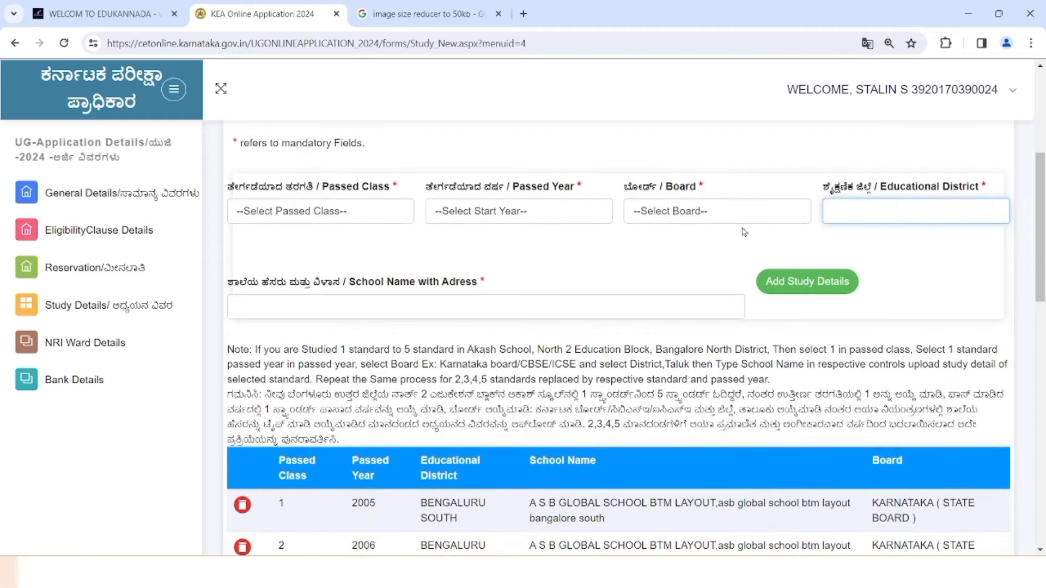
{"action": "left_click", "coordinate": [545, 311]}
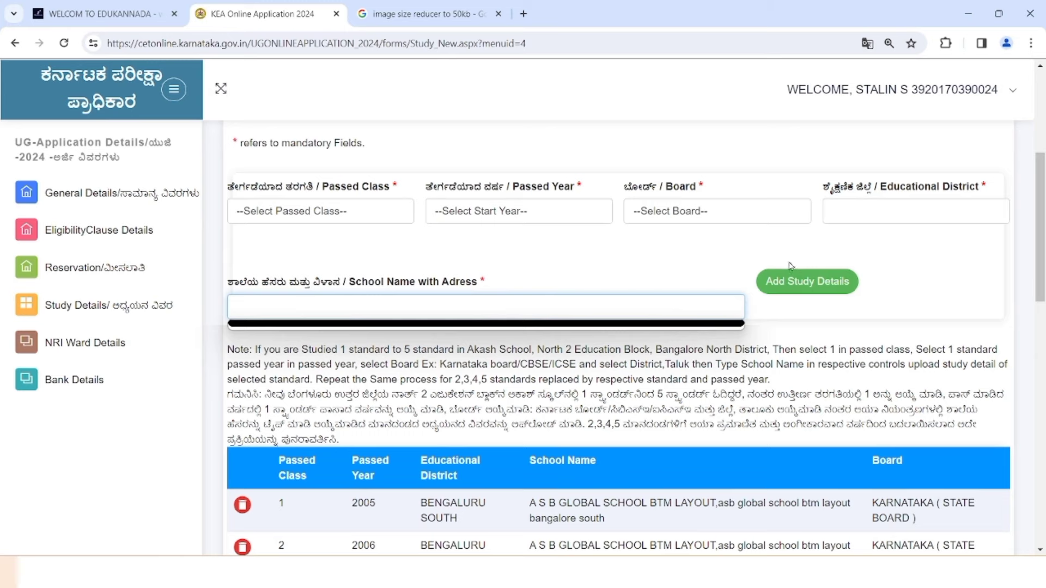
- Review the study records table for classes 1 to 12, checking passed year, educational district, school and board
{"action": "scroll", "coordinate": [613, 299], "scroll_direction": "down", "scroll_amount": 4}
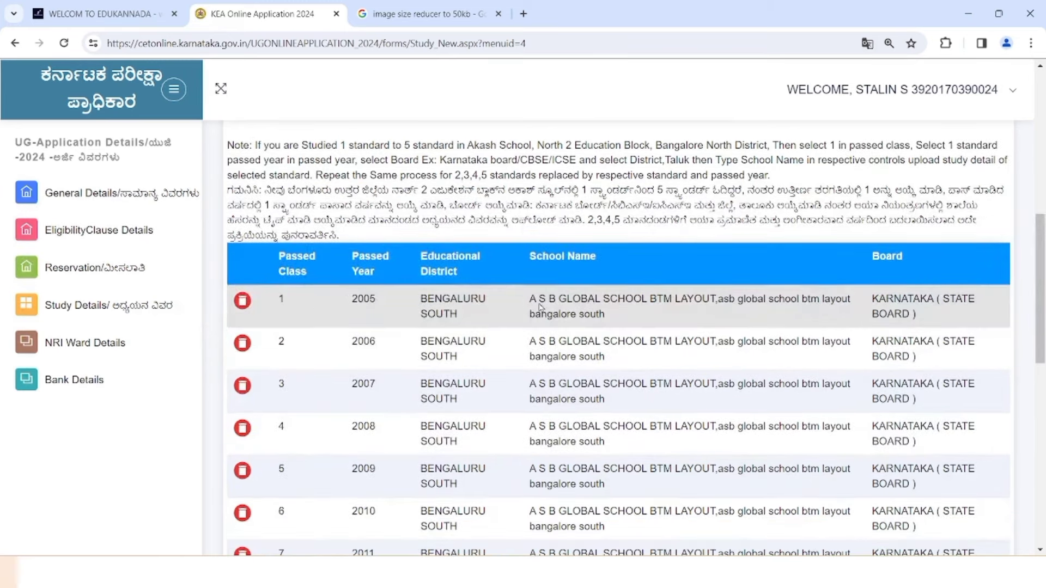
{"action": "scroll", "coordinate": [631, 338], "scroll_direction": "down", "scroll_amount": 6}
{"action": "scroll", "coordinate": [423, 282], "scroll_direction": "up", "scroll_amount": 12}
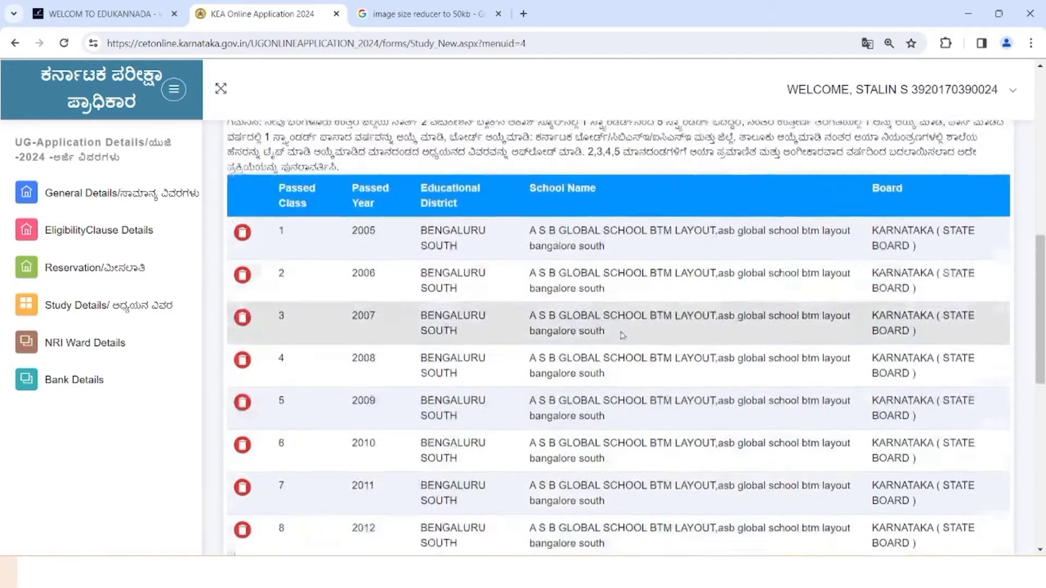
{"action": "left_click", "coordinate": [406, 278]}
{"action": "left_click", "coordinate": [854, 207]}
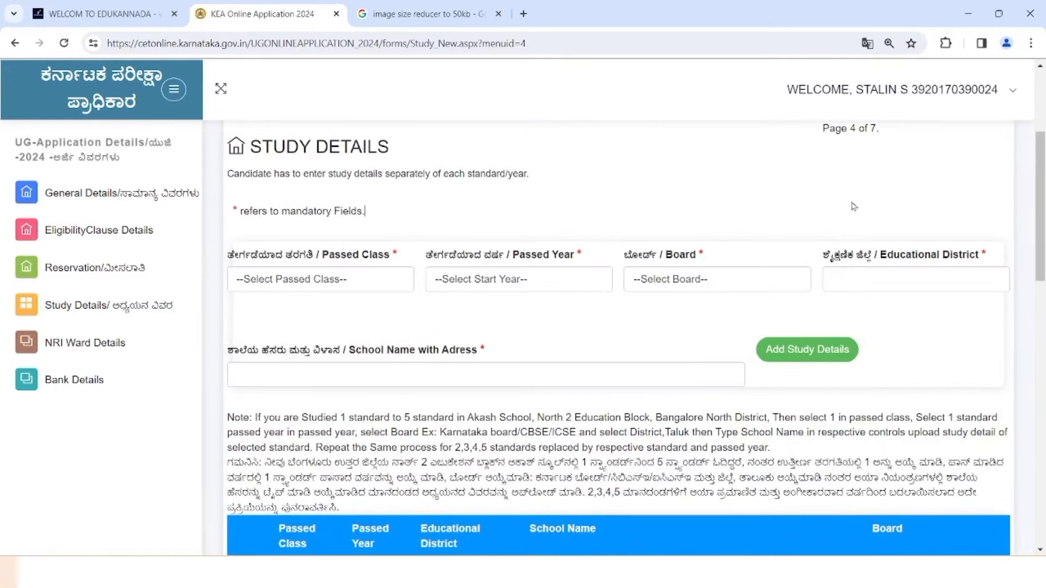
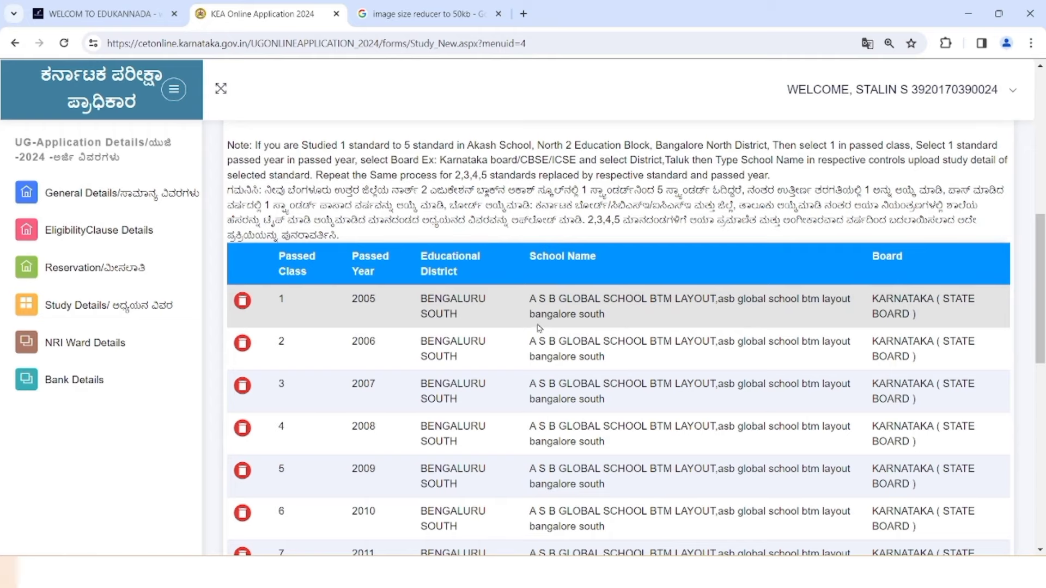
{"action": "scroll", "coordinate": [541, 328], "scroll_direction": "down", "scroll_amount": 6}
{"action": "scroll", "coordinate": [421, 353], "scroll_direction": "up", "scroll_amount": 2}
{"action": "scroll", "coordinate": [421, 353], "scroll_direction": "up", "scroll_amount": 3}
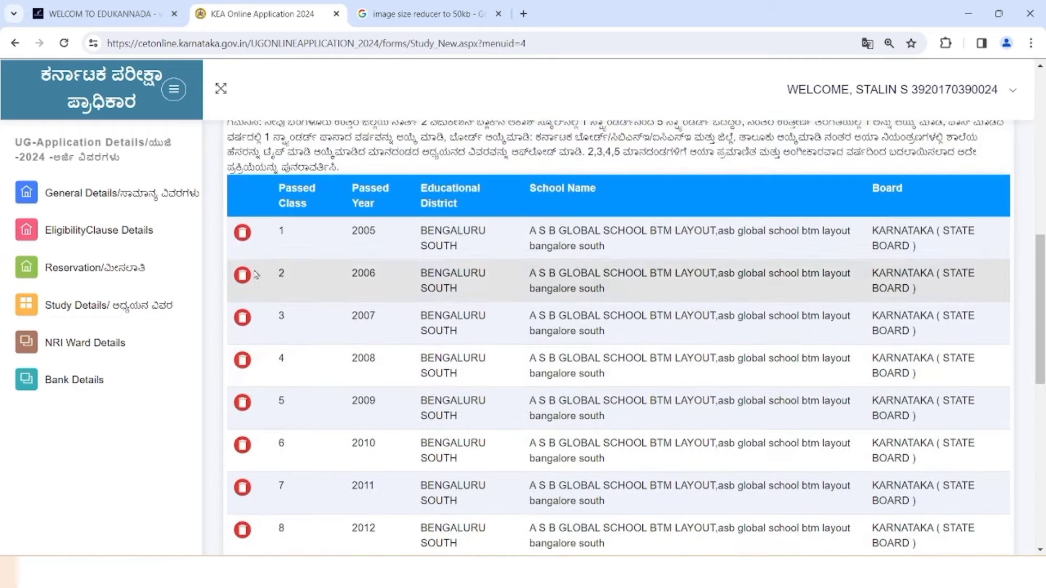
{"action": "scroll", "coordinate": [617, 280], "scroll_direction": "down", "scroll_amount": 5}
{"action": "scroll", "coordinate": [617, 281], "scroll_direction": "up", "scroll_amount": 5}
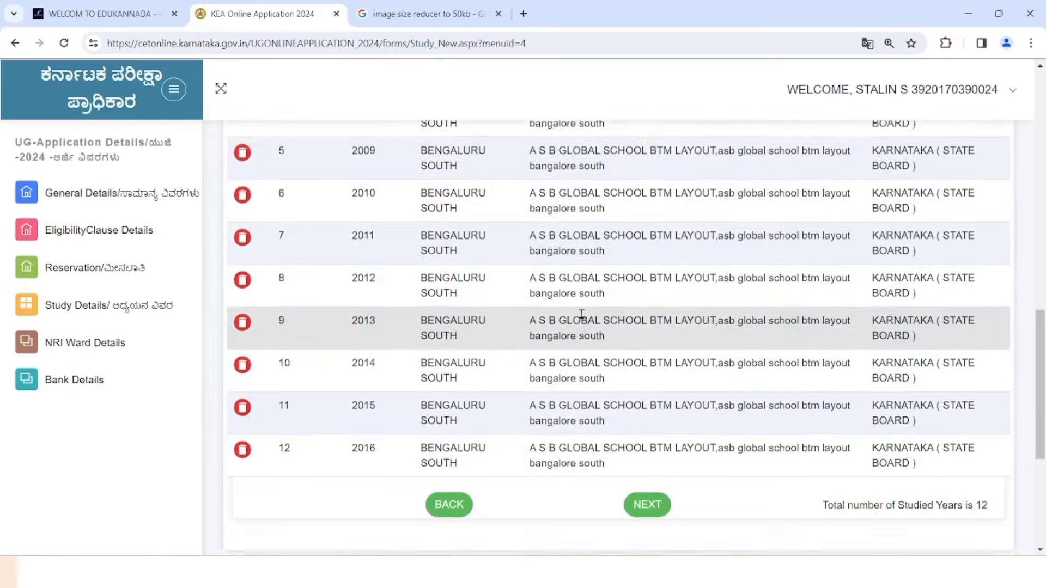
{"action": "scroll", "coordinate": [504, 338], "scroll_direction": "down", "scroll_amount": 6}
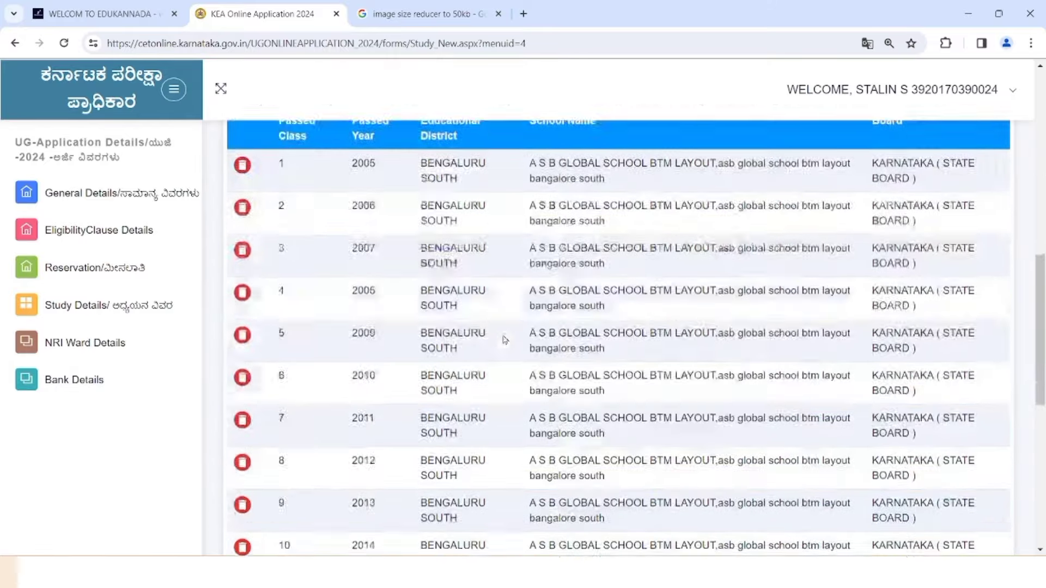
- Advance from Study Details through the NRI Ward and Bank Details pages to Documents Upload, leaving their fields as they are
{"action": "left_click", "coordinate": [647, 347]}
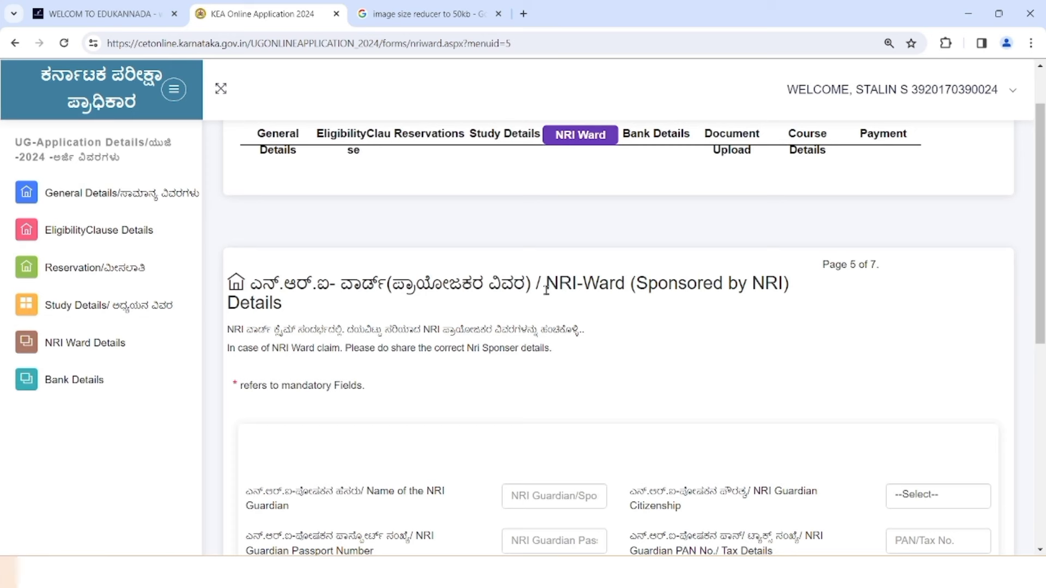
{"action": "scroll", "coordinate": [546, 291], "scroll_direction": "down", "scroll_amount": 4}
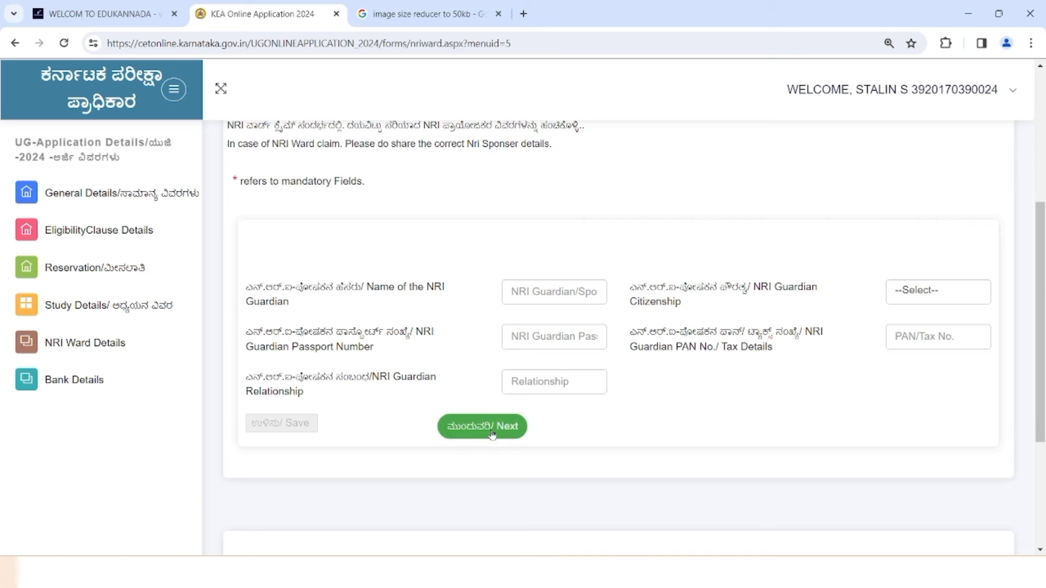
{"action": "left_click", "coordinate": [469, 431]}
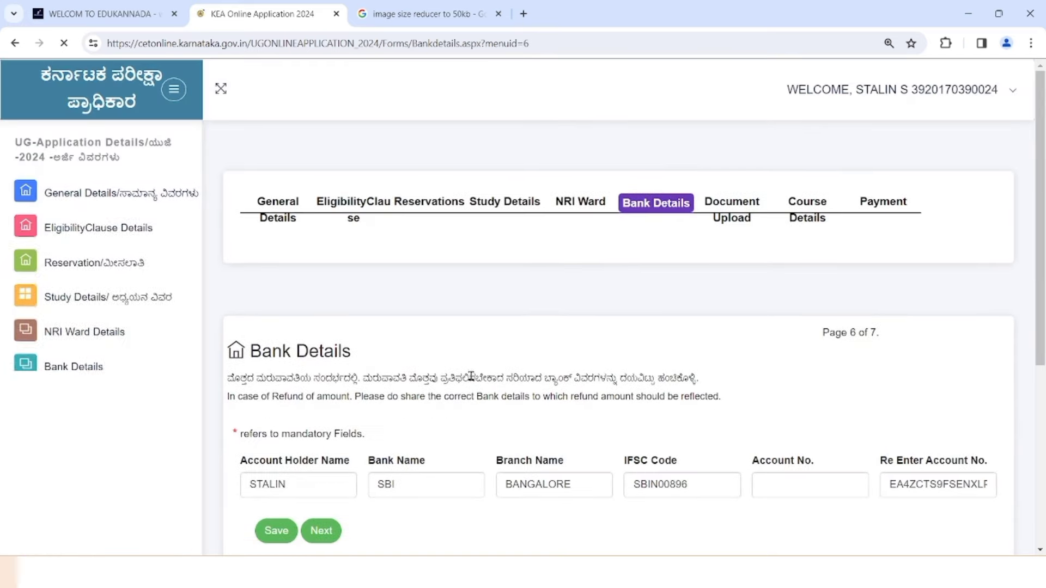
{"action": "scroll", "coordinate": [482, 373], "scroll_direction": "down", "scroll_amount": 3}
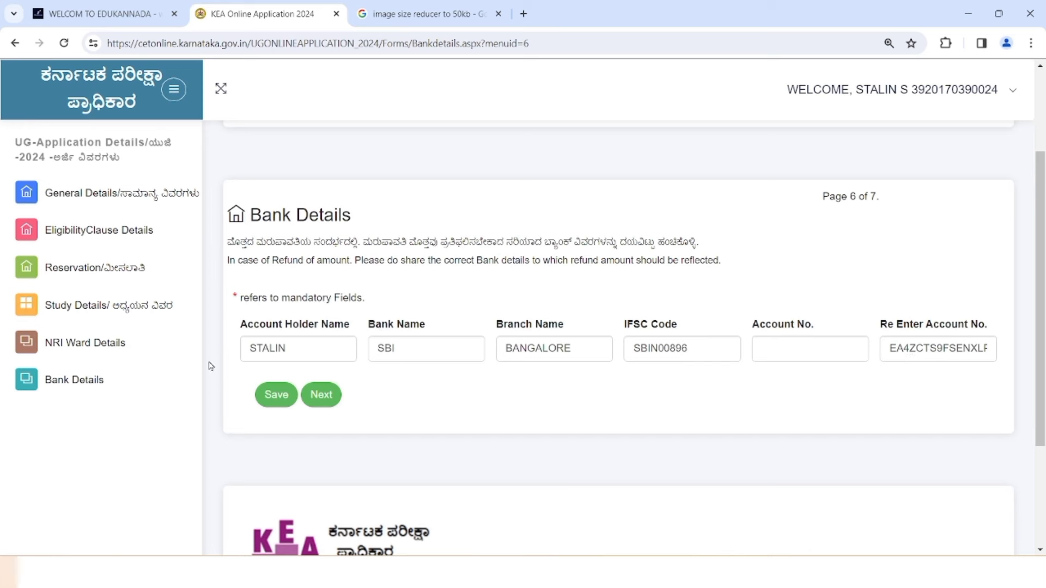
{"action": "left_click", "coordinate": [323, 396]}
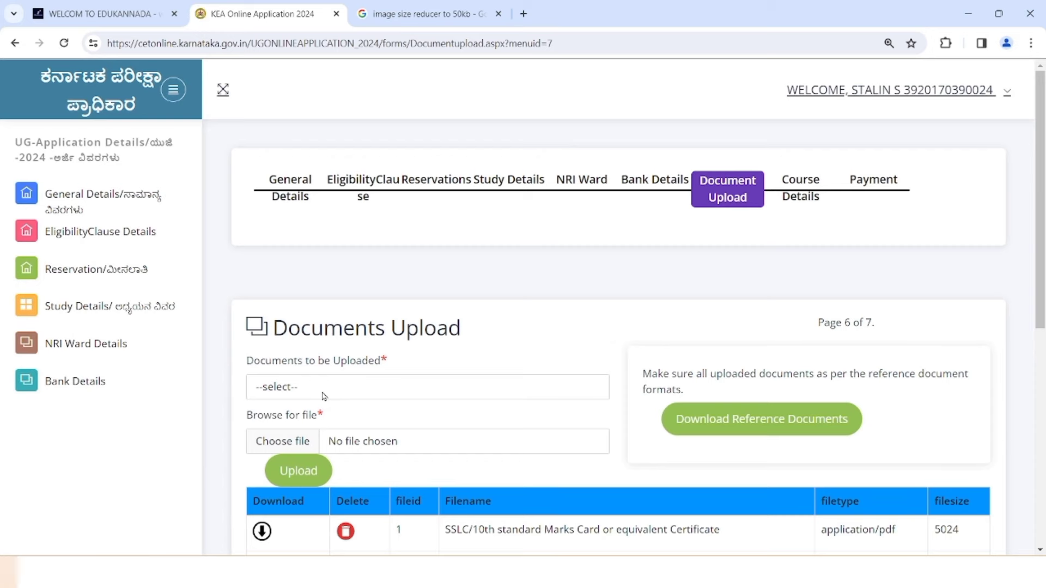
- Review the uploaded documents table and the study certificate choices for Documents to be Uploaded
{"action": "scroll", "coordinate": [325, 396], "scroll_direction": "down", "scroll_amount": 3}
{"action": "scroll", "coordinate": [324, 396], "scroll_direction": "up", "scroll_amount": 3}
{"action": "left_click", "coordinate": [324, 396]}
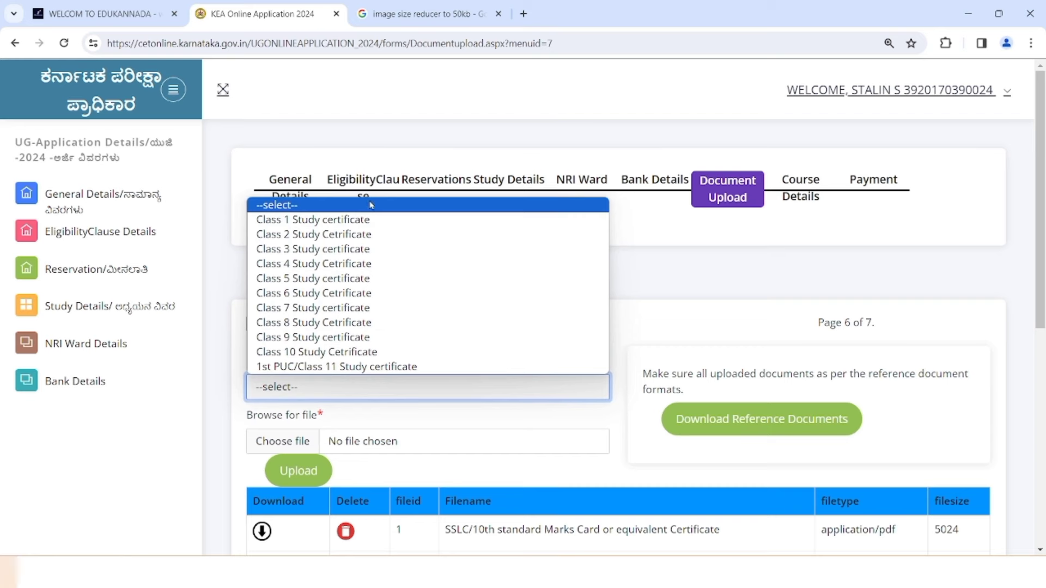
{"action": "scroll", "coordinate": [398, 308], "scroll_direction": "down", "scroll_amount": 3}
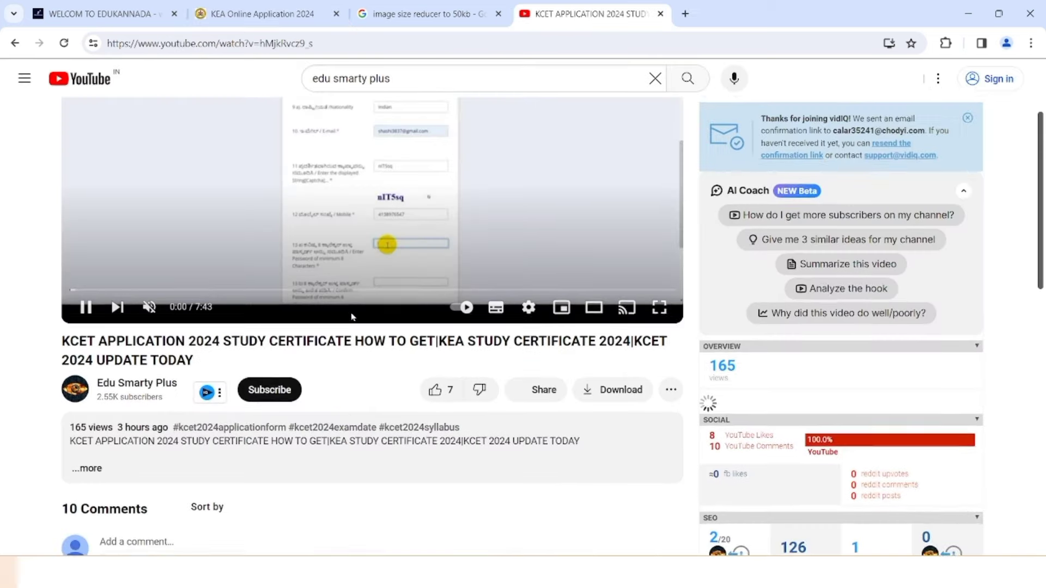
- Read the descriptions of the YouTube videos on getting and uploading the KCET 2024 study certificate
{"action": "scroll", "coordinate": [341, 374], "scroll_direction": "down", "scroll_amount": 1}
{"action": "left_click", "coordinate": [341, 375]}
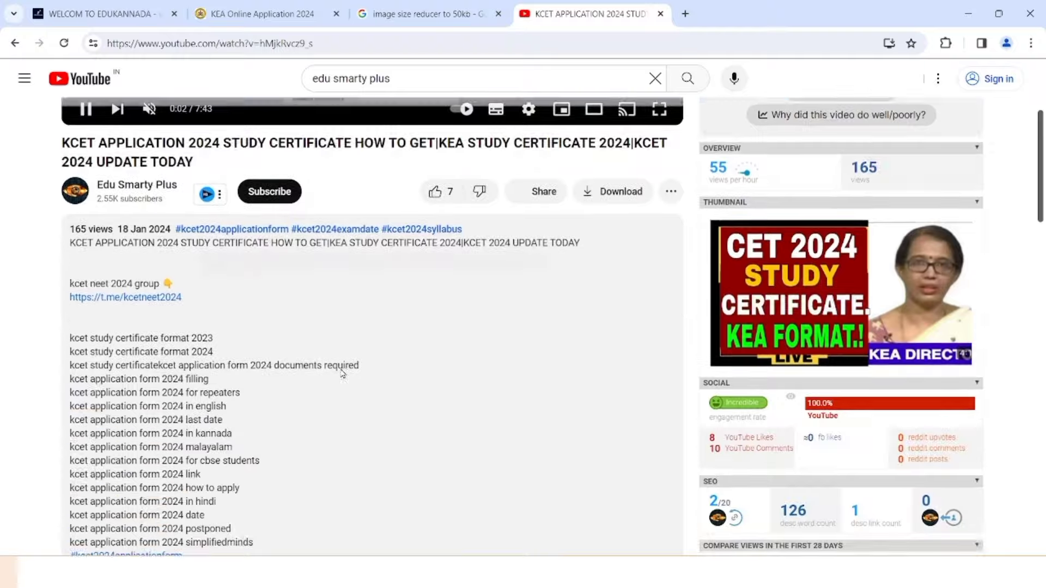
{"action": "scroll", "coordinate": [342, 373], "scroll_direction": "down", "scroll_amount": 1}
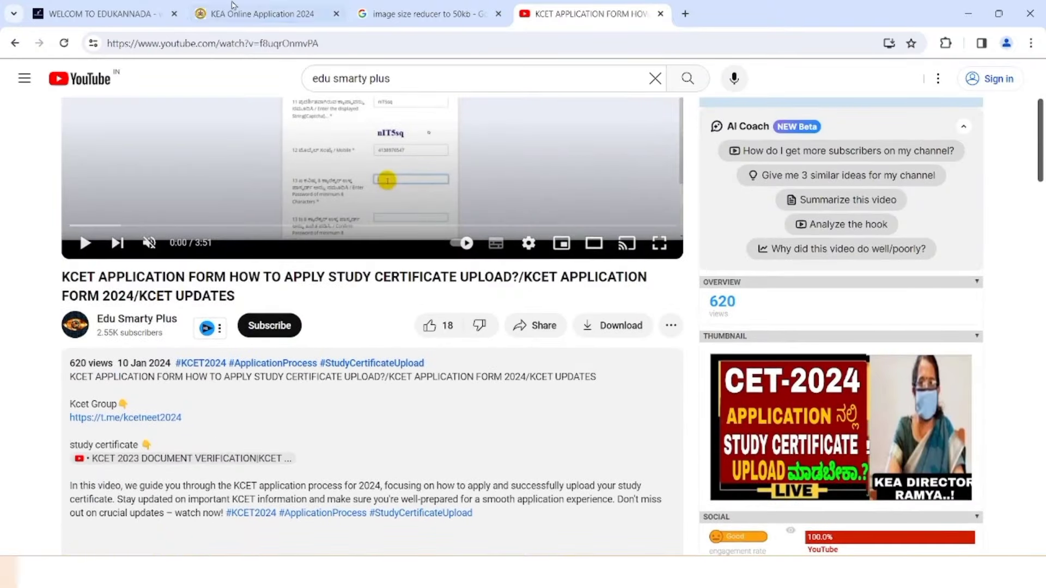
- Switch back to the KEA application and examine the photo, signature and certificate choices for Documents to be Uploaded
{"action": "left_click", "coordinate": [232, 6]}
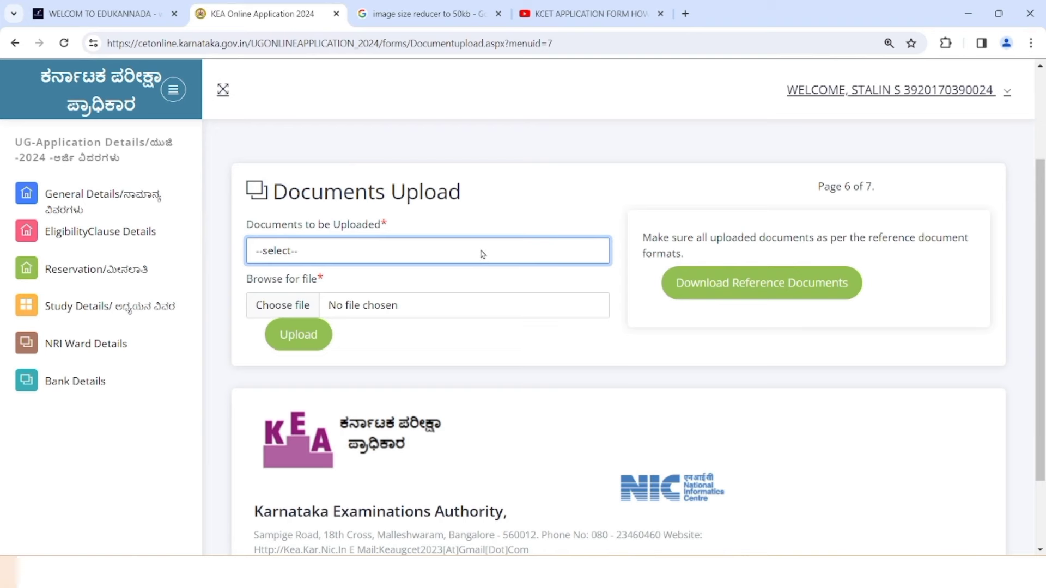
{"action": "left_click", "coordinate": [482, 254]}
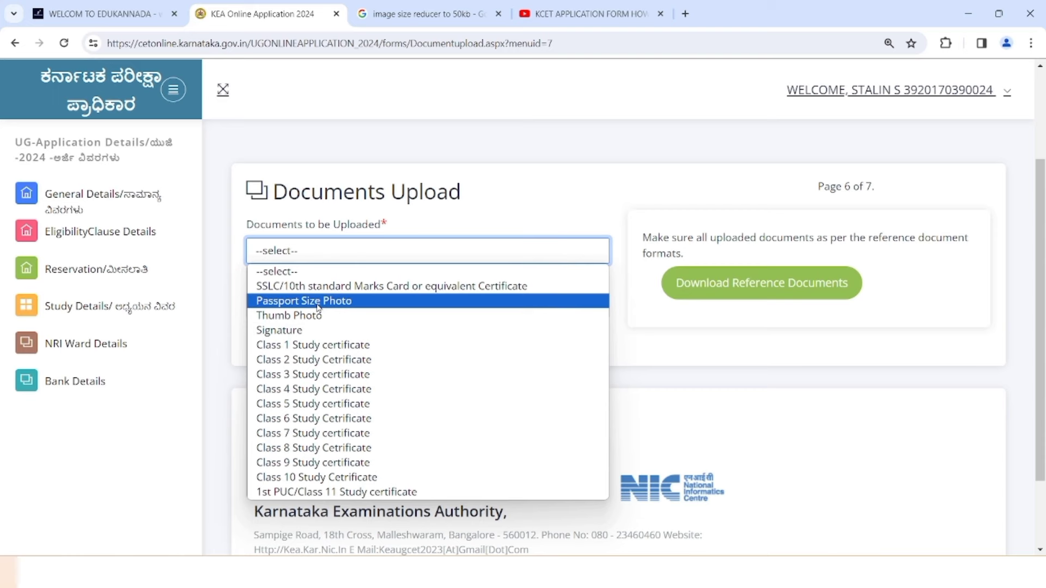
- Switch to the image size reducer search results and open imResizer's Resize image to 50 kb page, viewing its upload settings
{"action": "left_click", "coordinate": [406, 6]}
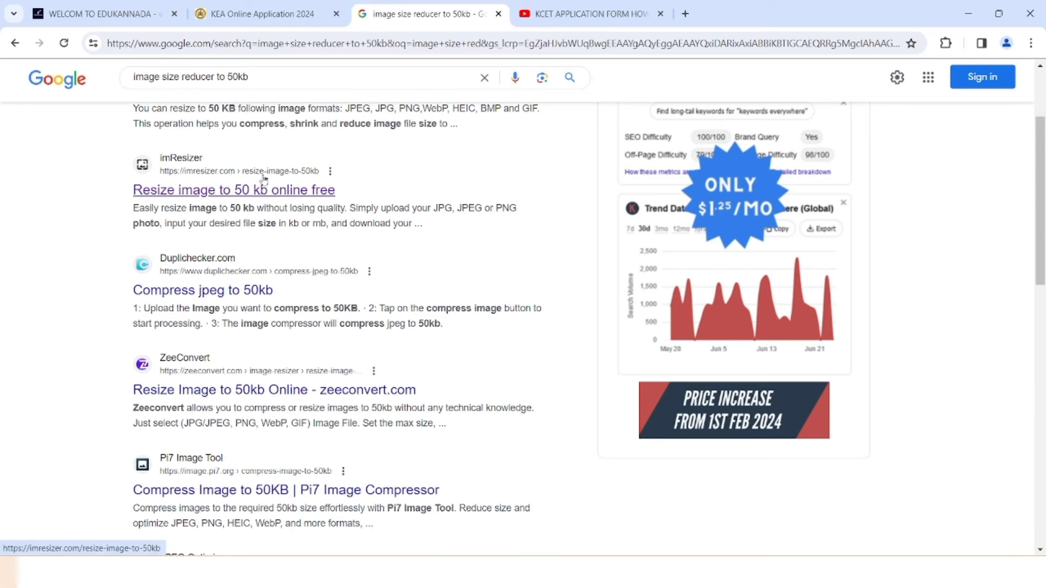
{"action": "left_click", "coordinate": [275, 192]}
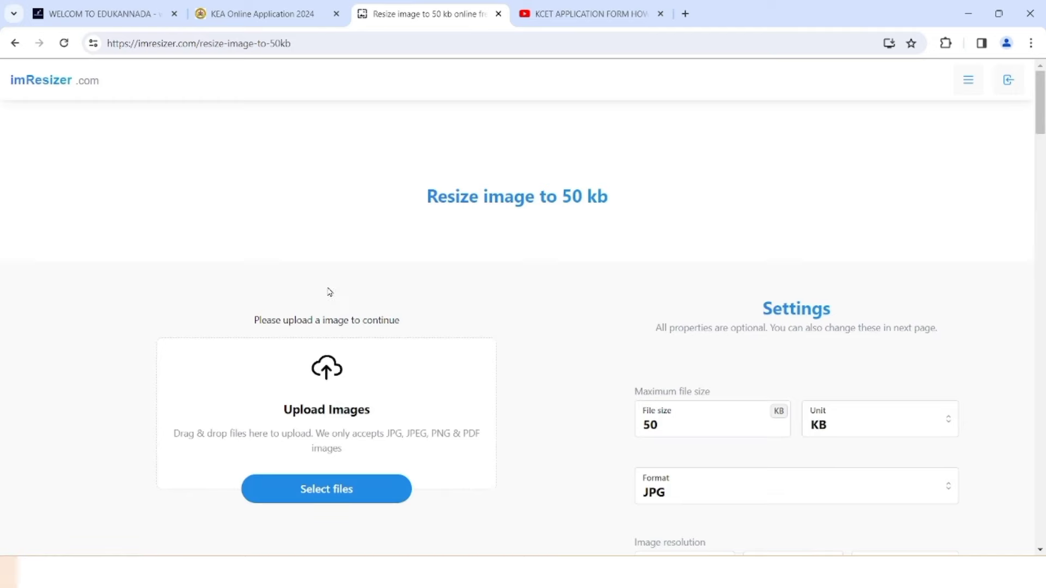
{"action": "scroll", "coordinate": [396, 395], "scroll_direction": "down", "scroll_amount": 2}
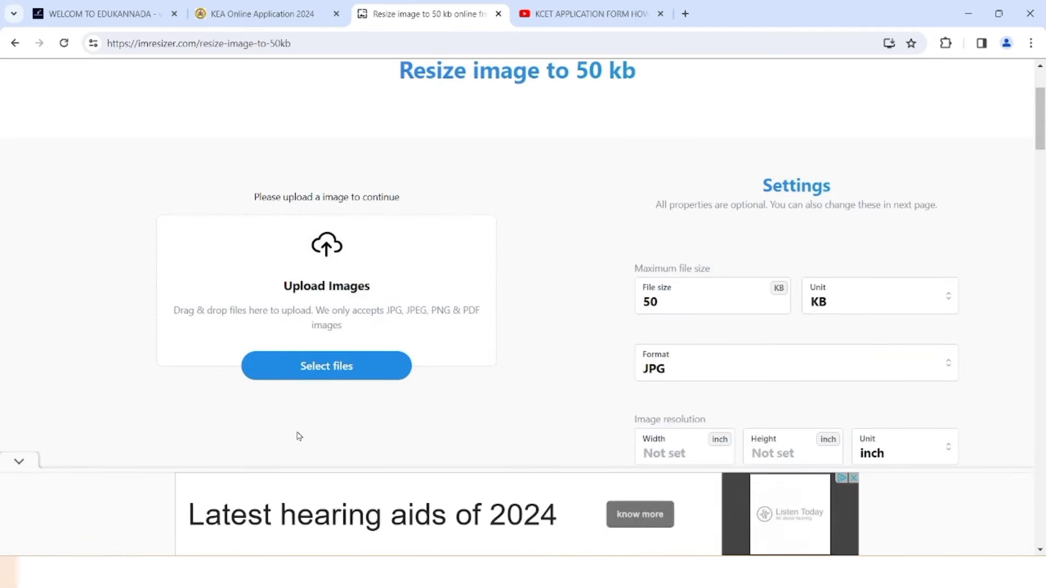
- Switch back to the KEA application and choose Passport Size Photo as the document to be uploaded
{"action": "left_click", "coordinate": [266, 6]}
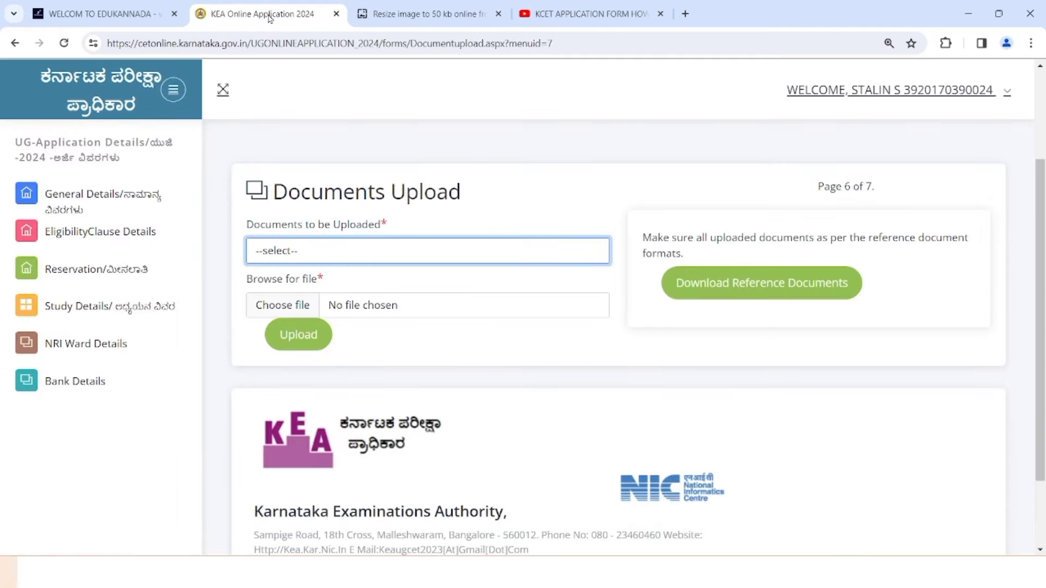
{"action": "left_click", "coordinate": [436, 258]}
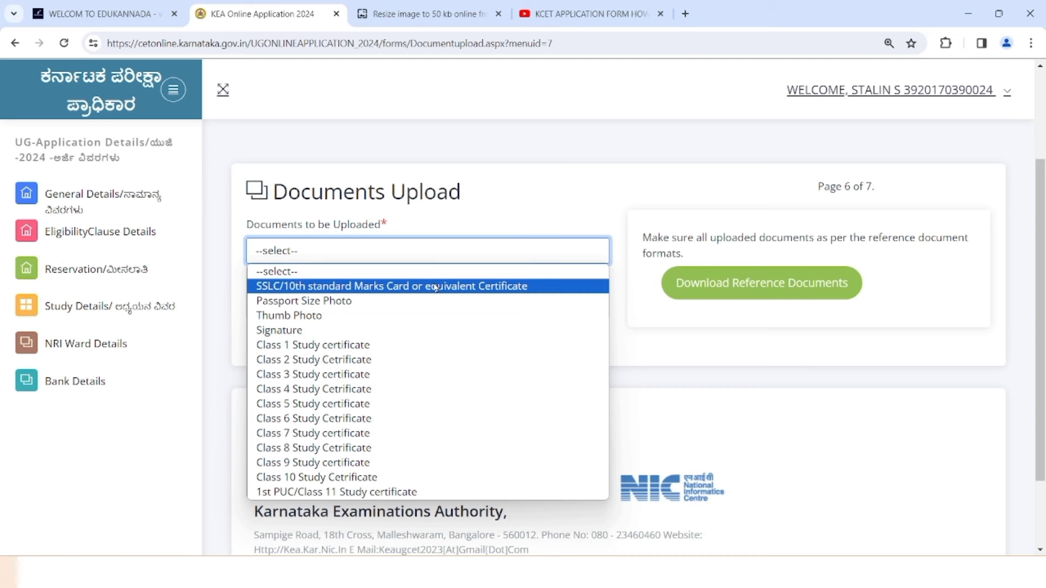
{"action": "left_click", "coordinate": [410, 299]}
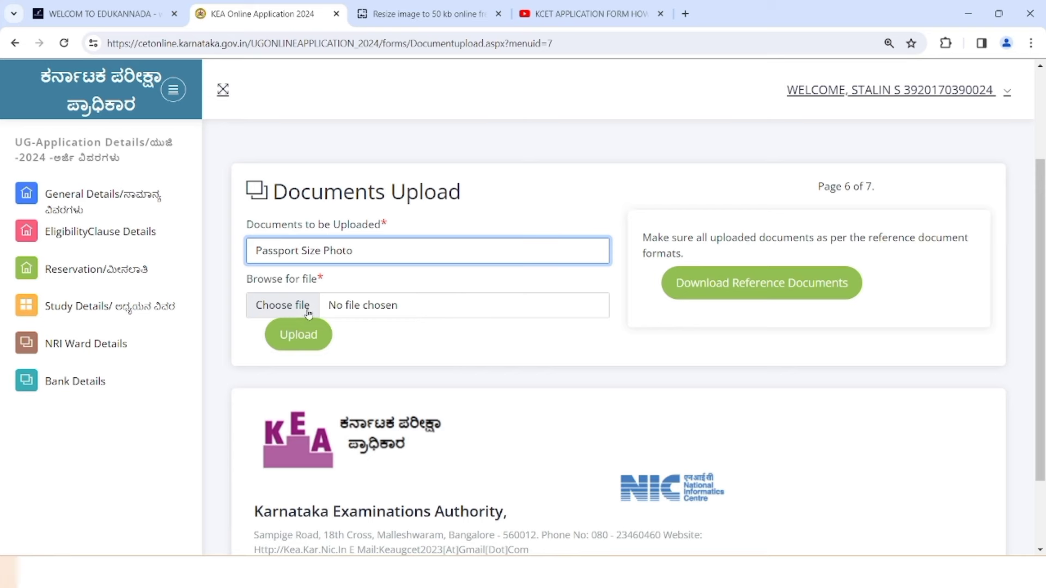
- Review the uploaded documents table through the 1st PUC/Class 11 certificate and continue to Course Selection and Exam Center
{"action": "scroll", "coordinate": [296, 308], "scroll_direction": "down", "scroll_amount": 3}
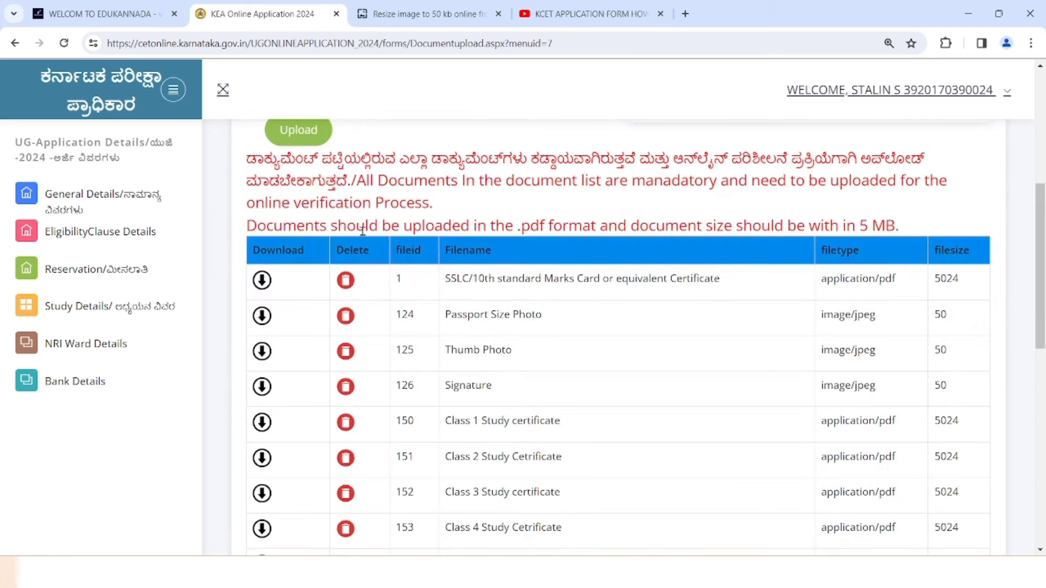
{"action": "scroll", "coordinate": [331, 251], "scroll_direction": "down", "scroll_amount": 1}
{"action": "scroll", "coordinate": [333, 249], "scroll_direction": "down", "scroll_amount": 1}
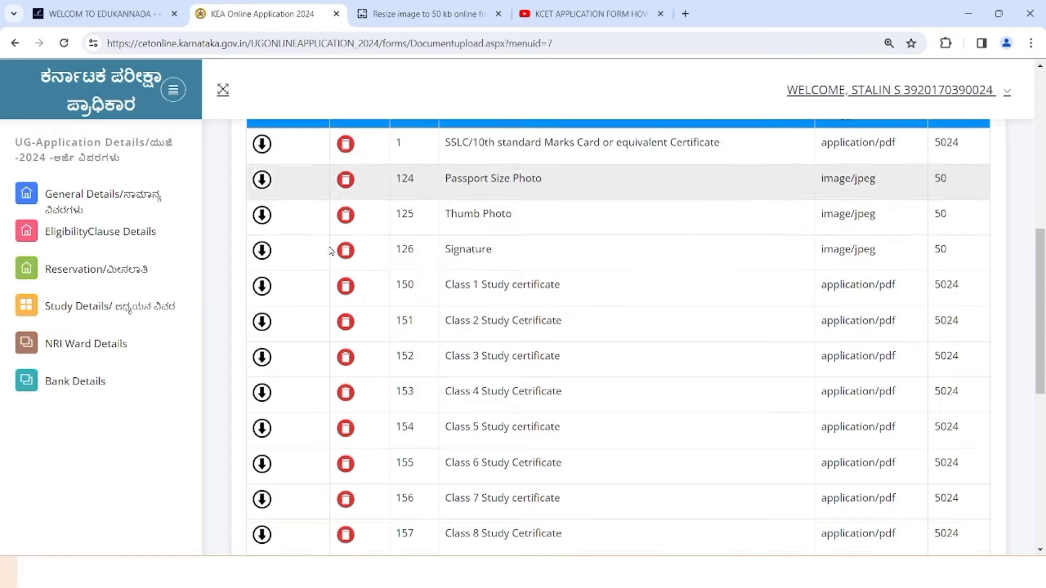
{"action": "scroll", "coordinate": [493, 210], "scroll_direction": "down", "scroll_amount": 3}
{"action": "scroll", "coordinate": [577, 224], "scroll_direction": "down", "scroll_amount": 1}
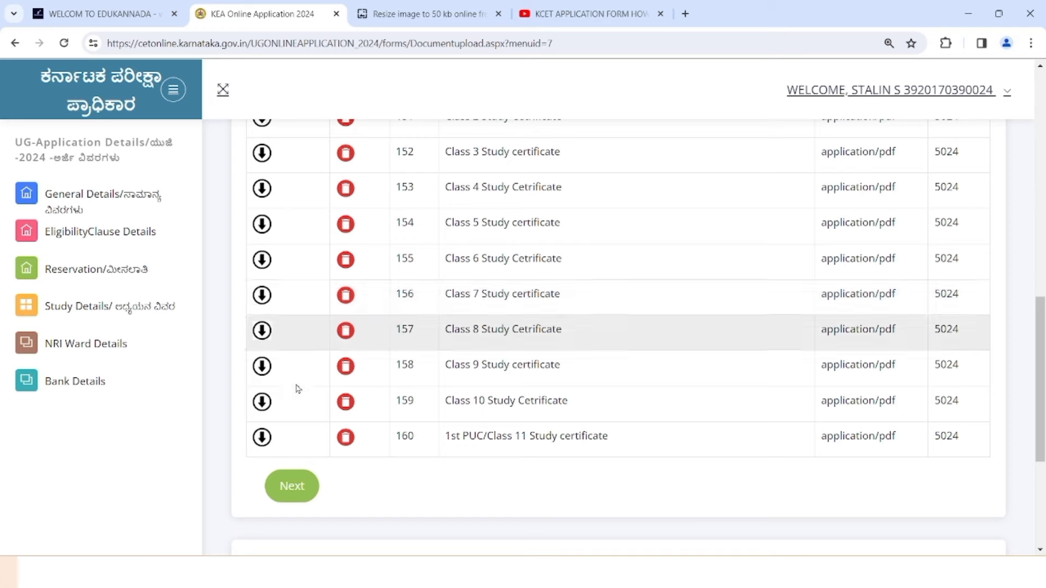
{"action": "scroll", "coordinate": [432, 360], "scroll_direction": "up", "scroll_amount": 5}
{"action": "scroll", "coordinate": [432, 357], "scroll_direction": "down", "scroll_amount": 5}
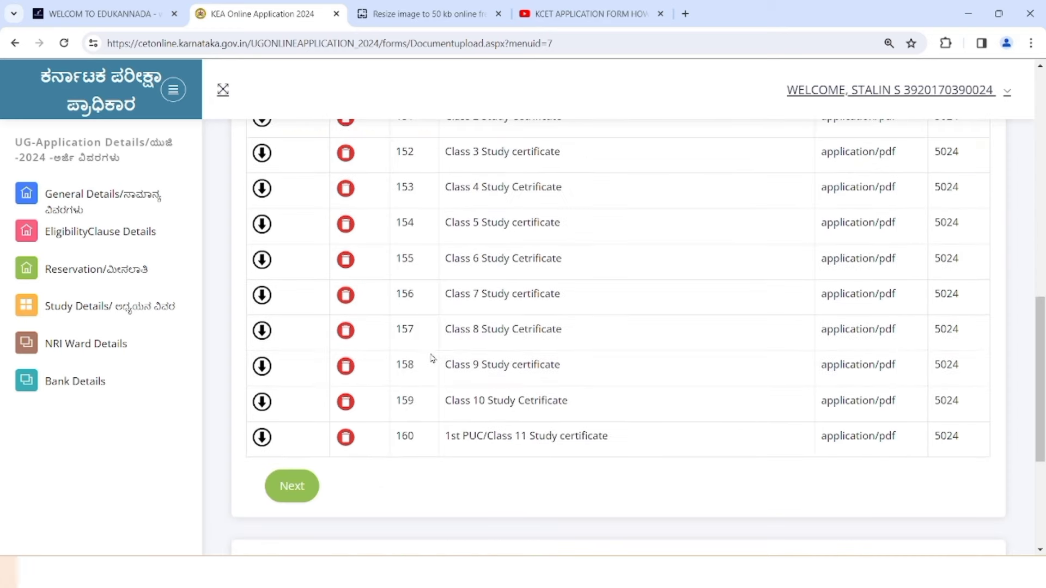
{"action": "left_click", "coordinate": [292, 488]}
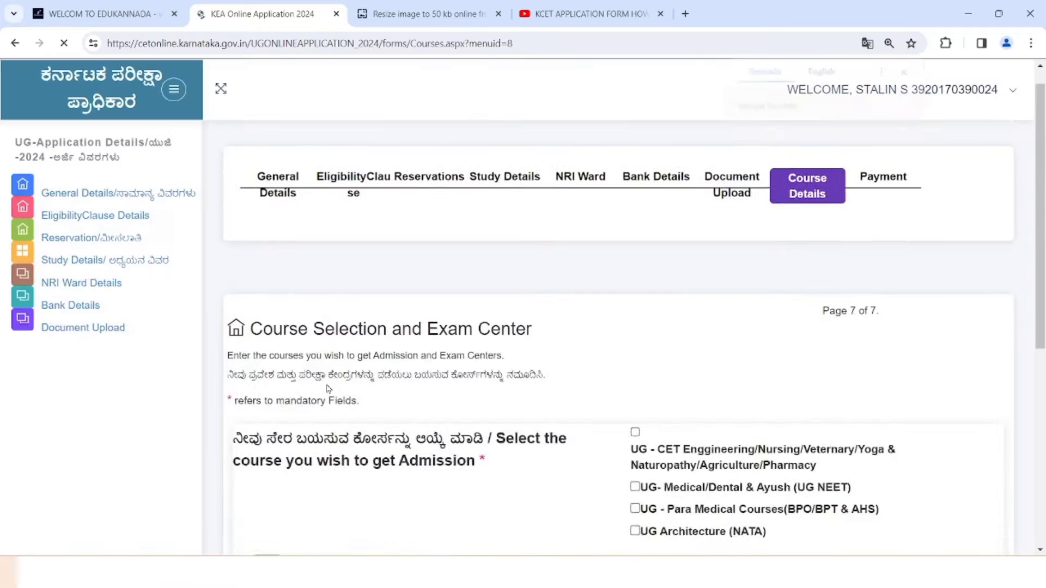
- Select all four courses for admission: UG CET, UG Medical/Dental & Ayush (UG NEET), UG Para Medical and UG Architecture (NATA)
{"action": "scroll", "coordinate": [333, 375], "scroll_direction": "down", "scroll_amount": 3}
{"action": "scroll", "coordinate": [496, 312], "scroll_direction": "up", "scroll_amount": 1}
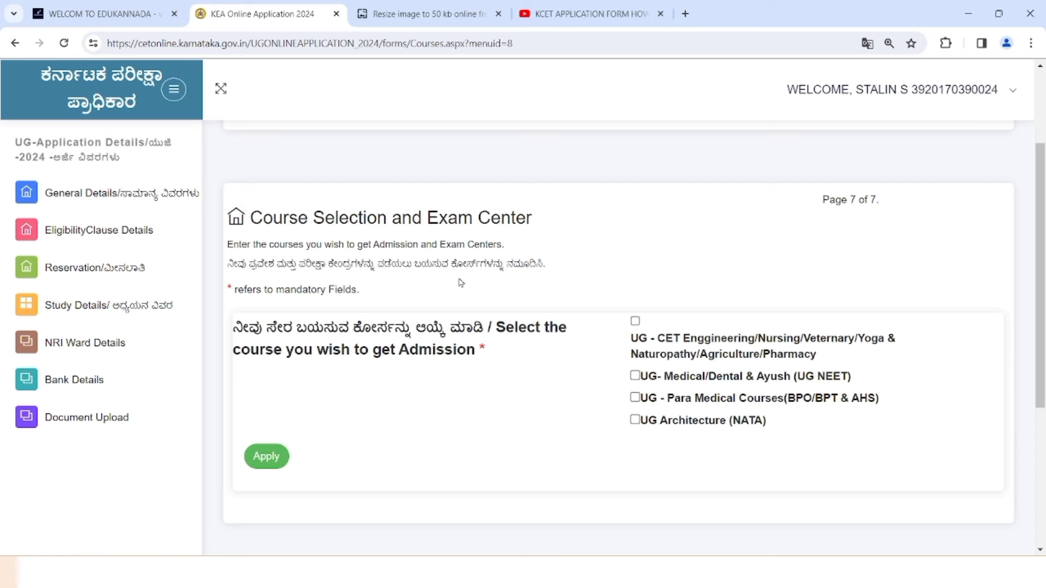
{"action": "left_click", "coordinate": [635, 321]}
{"action": "left_click", "coordinate": [636, 421]}
{"action": "left_click", "coordinate": [635, 398]}
{"action": "left_click", "coordinate": [635, 376]}
{"action": "left_click", "coordinate": [635, 322]}
{"action": "left_click", "coordinate": [635, 322]}
{"action": "left_click", "coordinate": [634, 376]}
{"action": "left_click", "coordinate": [635, 398]}
{"action": "left_click", "coordinate": [635, 376]}
{"action": "left_click", "coordinate": [636, 402]}
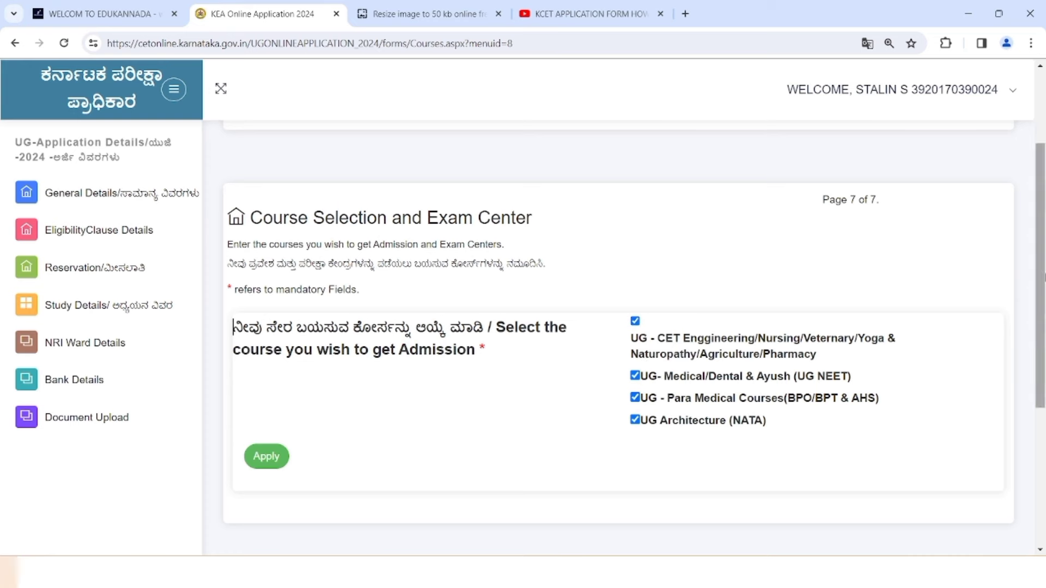
- Apply for the selected courses and review the applied courses list with the application fees
{"action": "scroll", "coordinate": [451, 355], "scroll_direction": "down", "scroll_amount": 3}
{"action": "scroll", "coordinate": [448, 332], "scroll_direction": "down", "scroll_amount": 2}
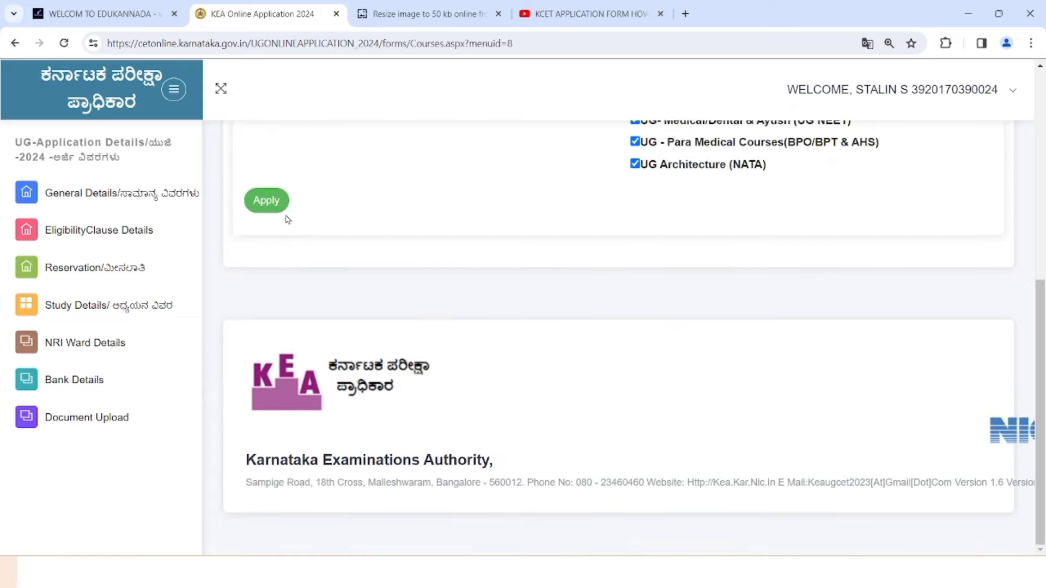
{"action": "left_click", "coordinate": [266, 200]}
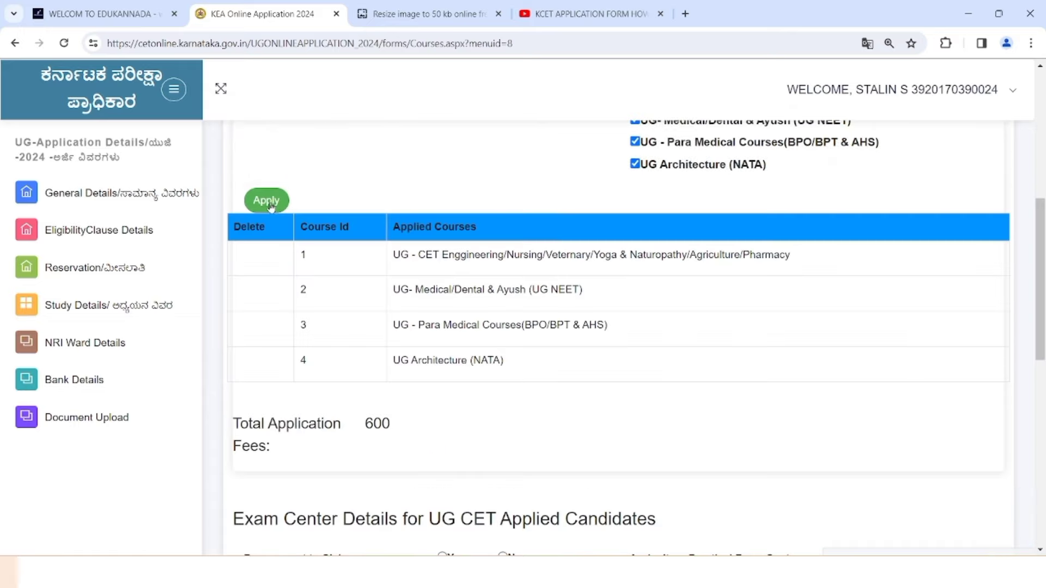
{"action": "scroll", "coordinate": [450, 280], "scroll_direction": "down", "scroll_amount": 3}
{"action": "scroll", "coordinate": [327, 275], "scroll_direction": "up", "scroll_amount": 3}
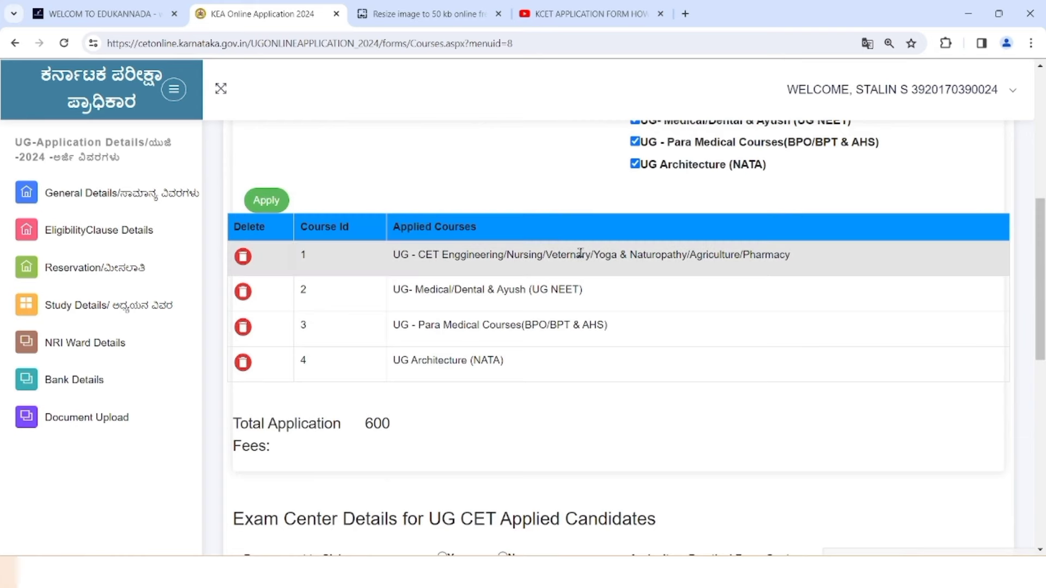
- Set the CET exam centre priorities to BENGALURU NORTH first and DHARWAD second
{"action": "scroll", "coordinate": [497, 340], "scroll_direction": "down", "scroll_amount": 5}
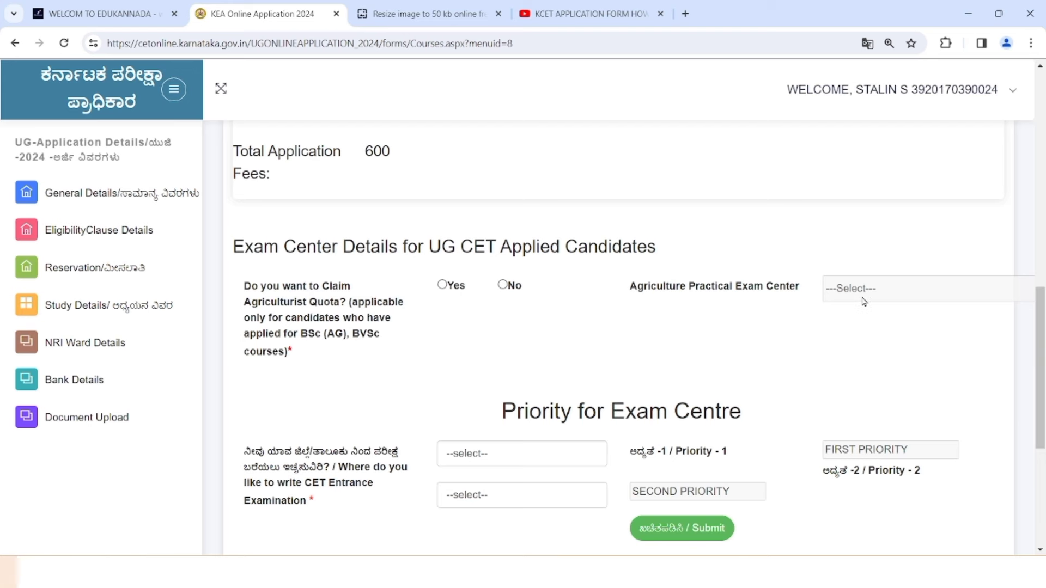
{"action": "scroll", "coordinate": [507, 289], "scroll_direction": "down", "scroll_amount": 3}
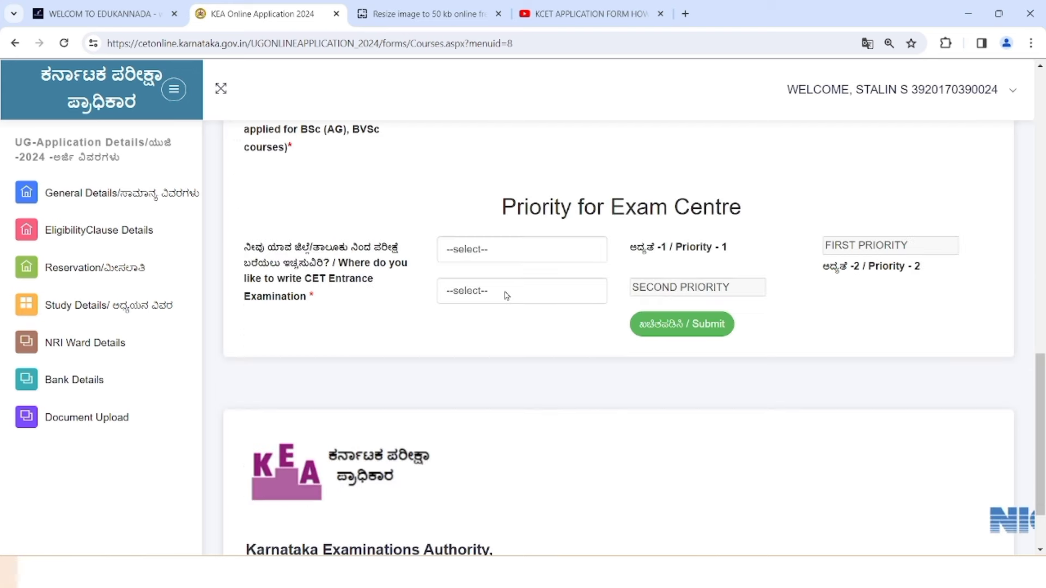
{"action": "left_click", "coordinate": [474, 259]}
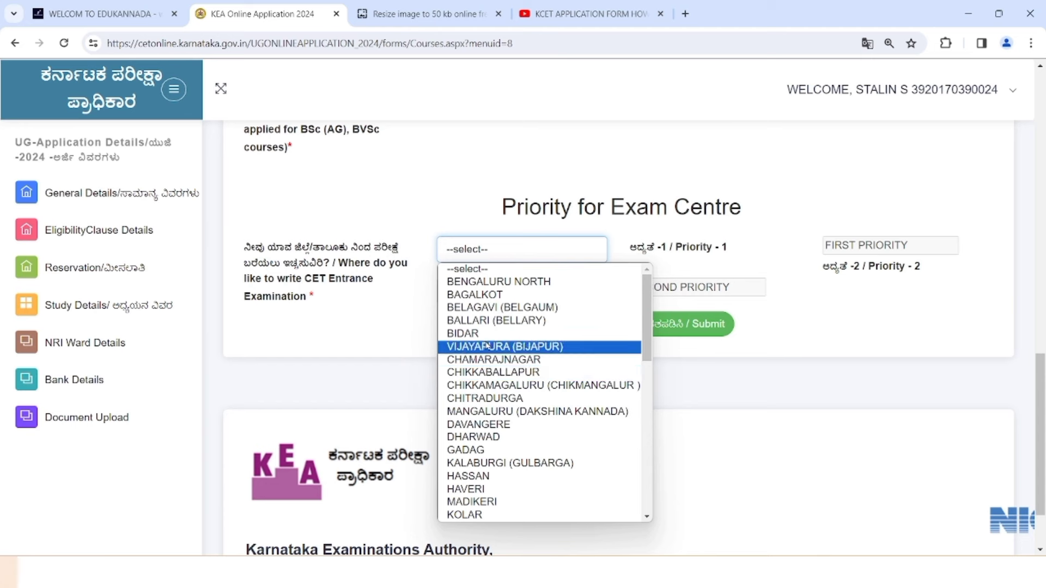
{"action": "left_click", "coordinate": [505, 282]}
{"action": "left_click", "coordinate": [497, 290]}
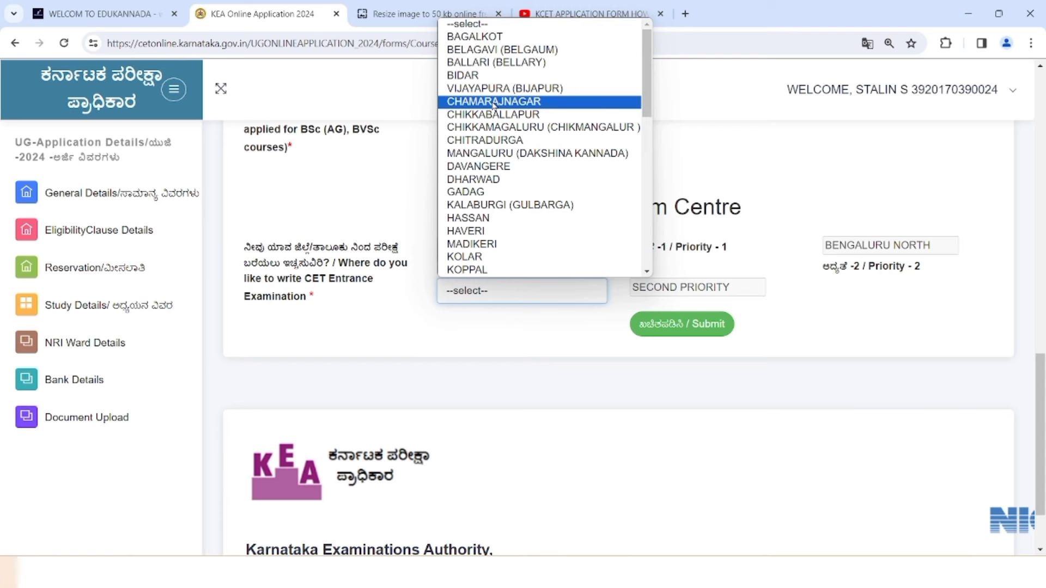
{"action": "scroll", "coordinate": [504, 223], "scroll_direction": "down", "scroll_amount": 5}
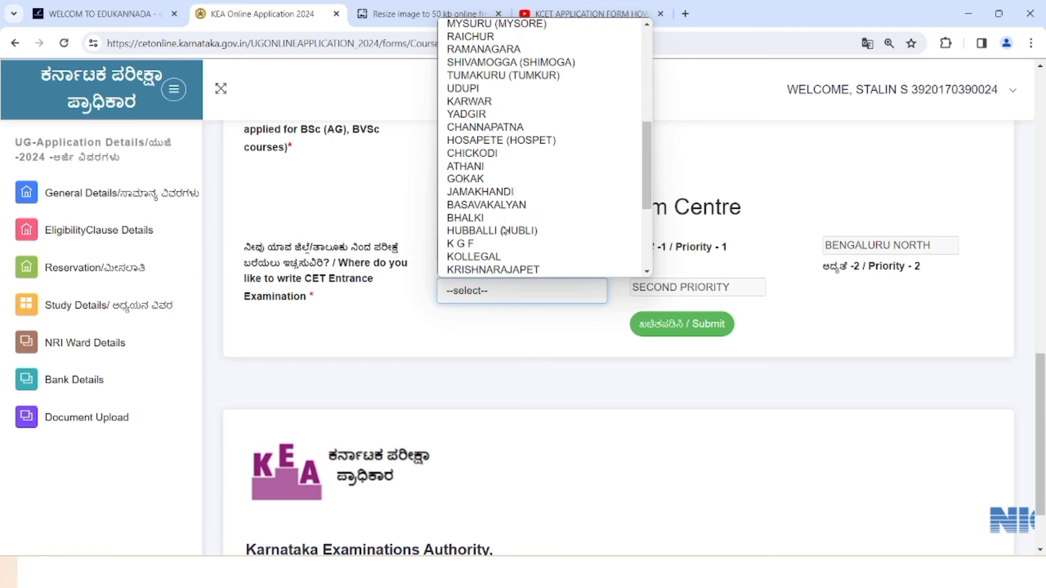
{"action": "scroll", "coordinate": [504, 231], "scroll_direction": "down", "scroll_amount": 3}
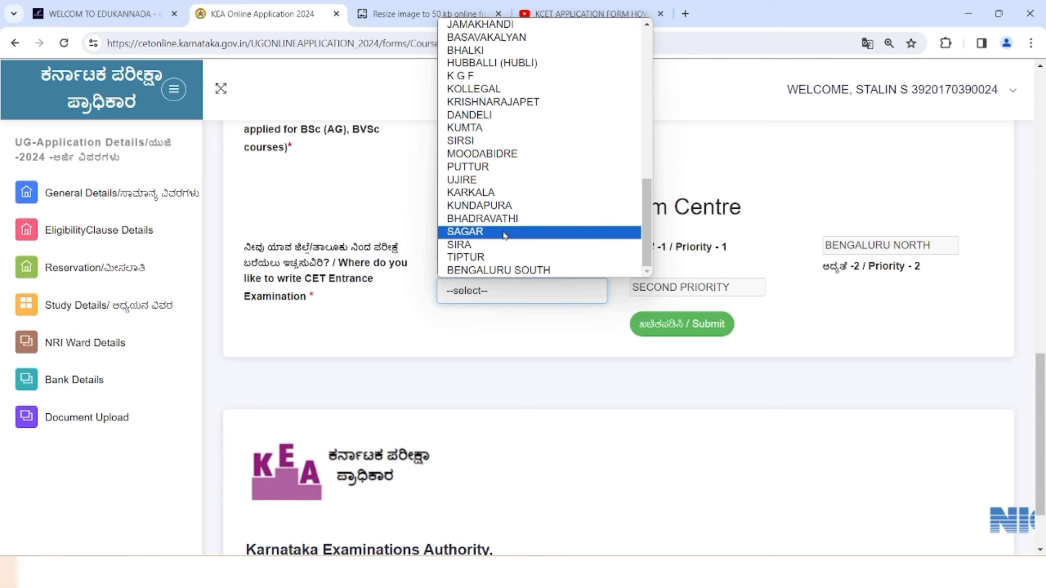
{"action": "scroll", "coordinate": [504, 232], "scroll_direction": "up", "scroll_amount": 10}
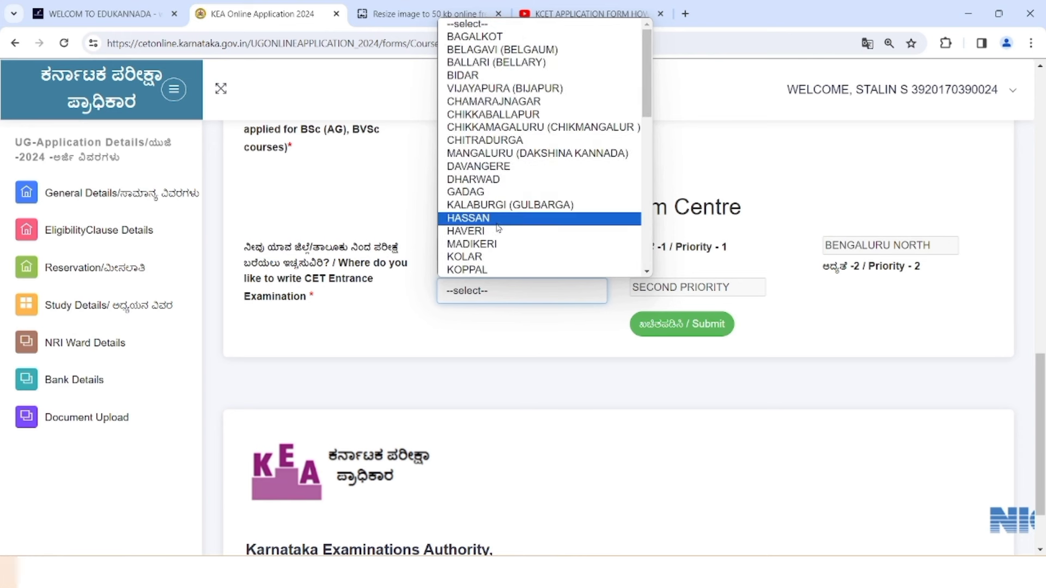
{"action": "left_click", "coordinate": [489, 180]}
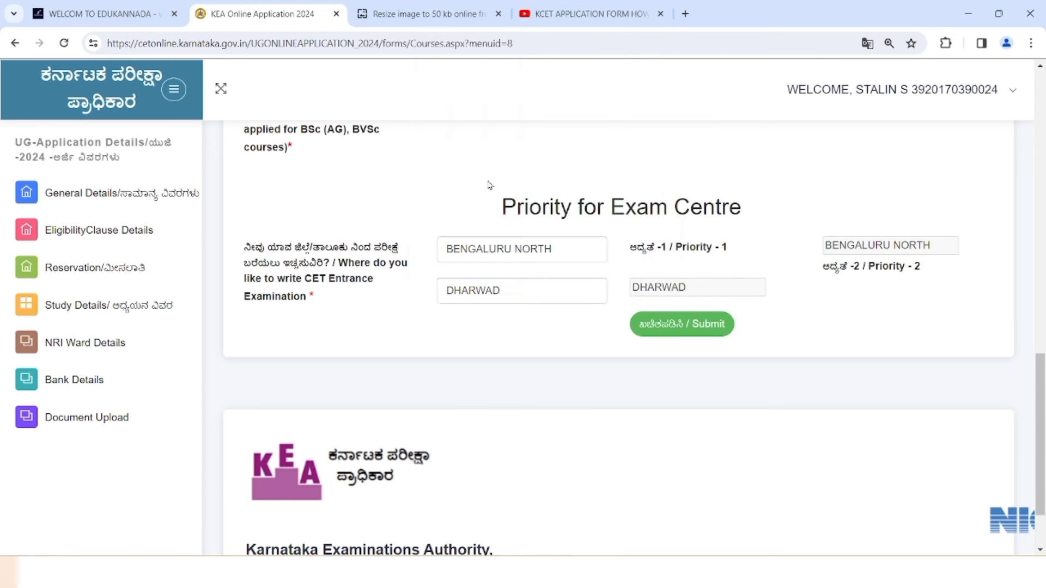
- Submit the course and exam centre details and dismiss the information message
{"action": "left_click", "coordinate": [701, 329]}
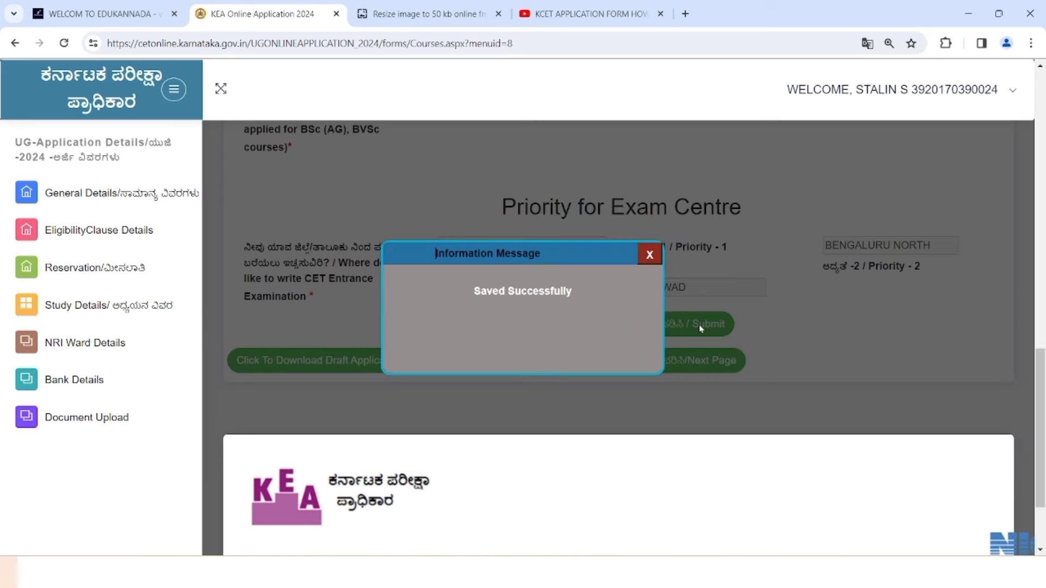
{"action": "left_click", "coordinate": [649, 257]}
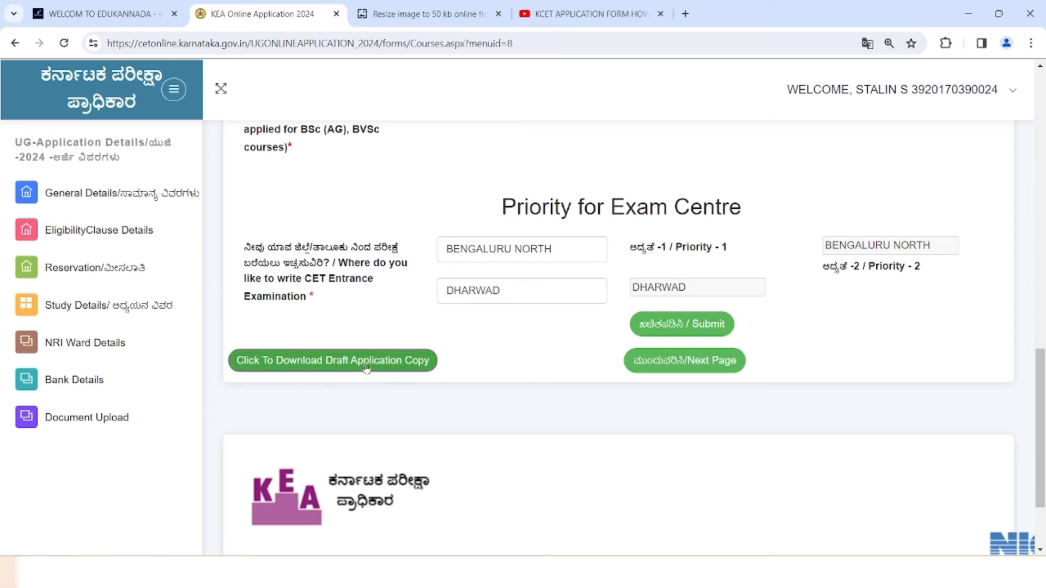
{"action": "left_click", "coordinate": [708, 325]}
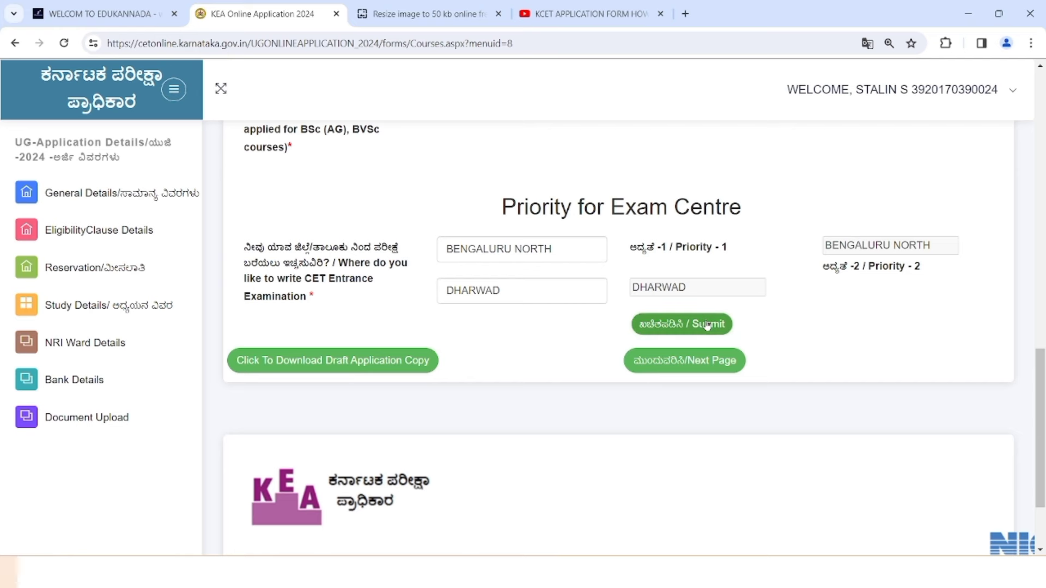
{"action": "left_click", "coordinate": [647, 255]}
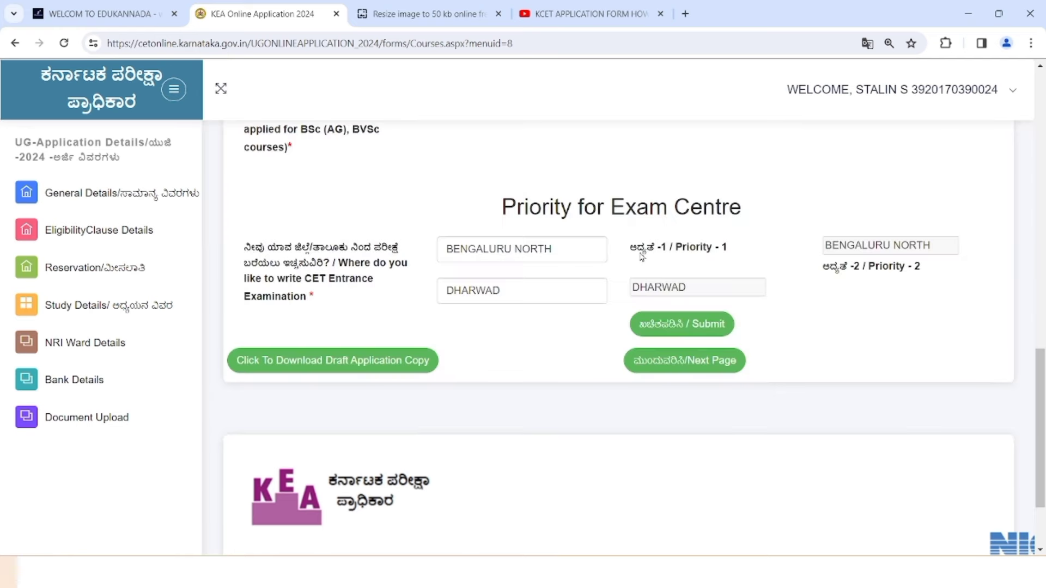
- Proceed to the Payment page, check the payment details and start paying the application fee
{"action": "left_click", "coordinate": [725, 362]}
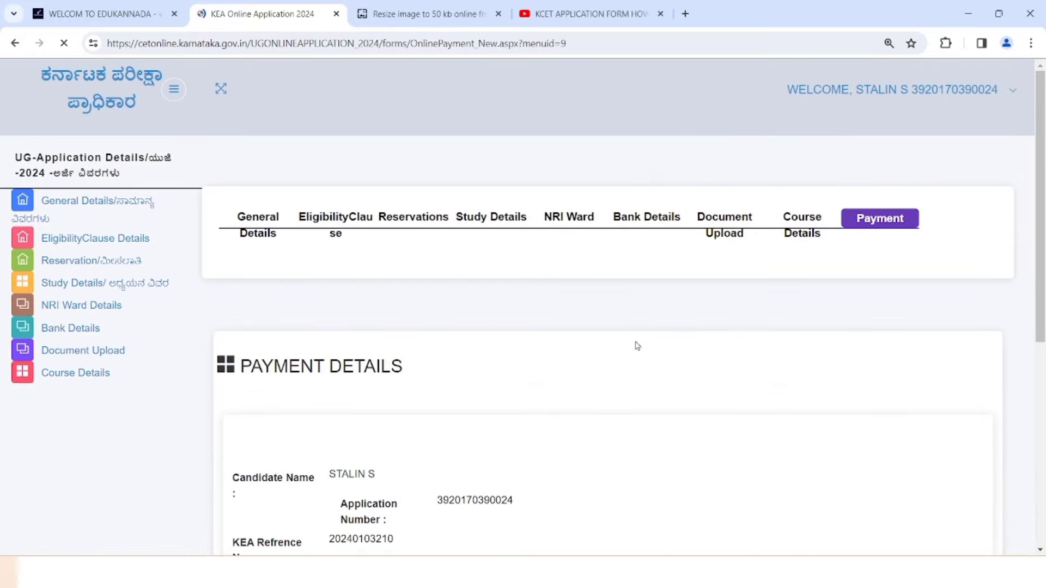
{"action": "scroll", "coordinate": [637, 346], "scroll_direction": "down", "scroll_amount": 5}
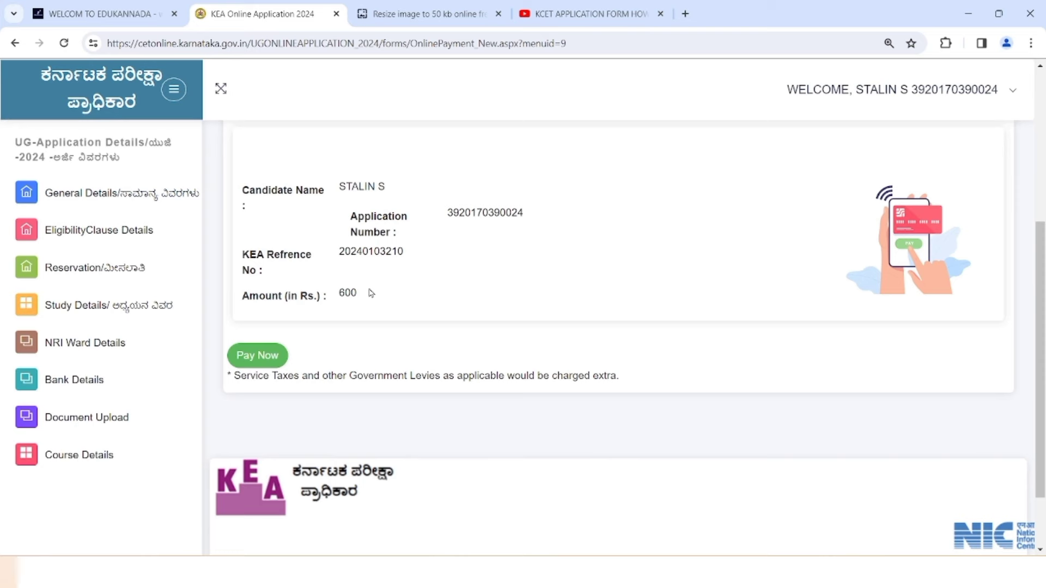
{"action": "left_click", "coordinate": [244, 353]}
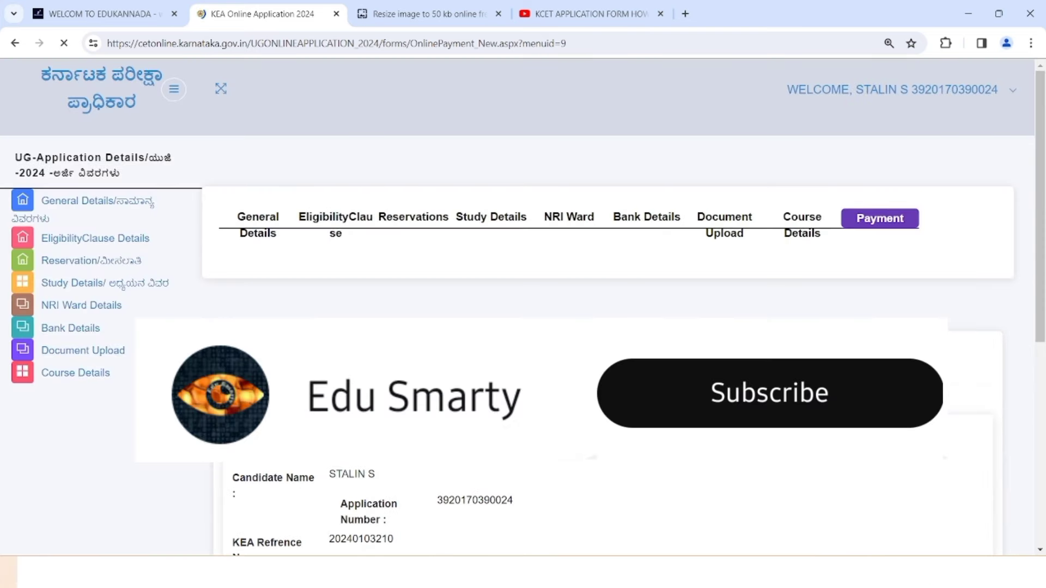
{"action": "scroll", "coordinate": [987, 333], "scroll_direction": "down", "scroll_amount": 1}
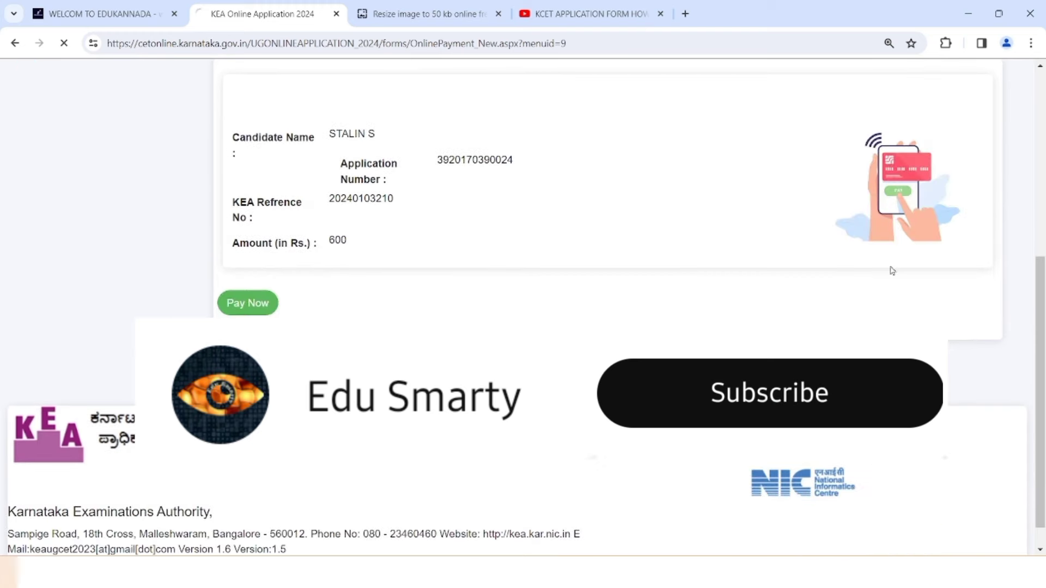
{"action": "left_click", "coordinate": [277, 296]}
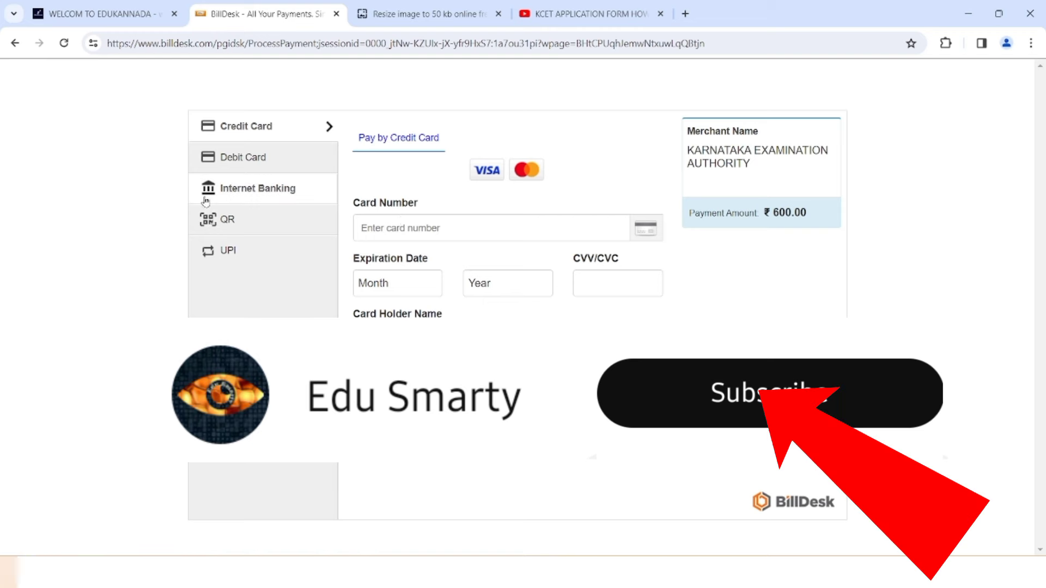
- Choose QR payment with BHIM UPI and submit the payment request
{"action": "left_click", "coordinate": [227, 224]}
{"action": "left_click", "coordinate": [512, 227]}
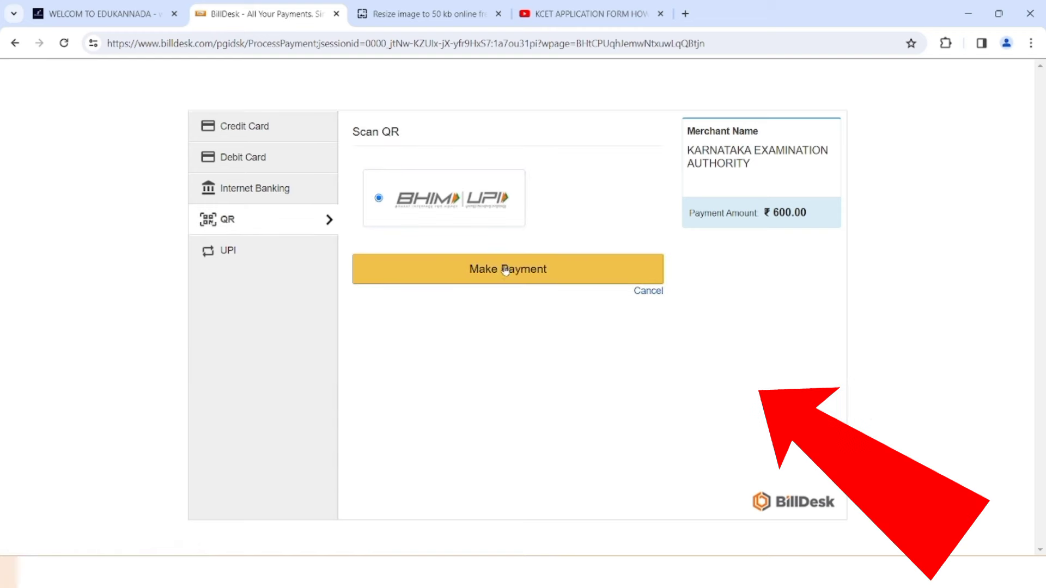
{"action": "left_click", "coordinate": [502, 271]}
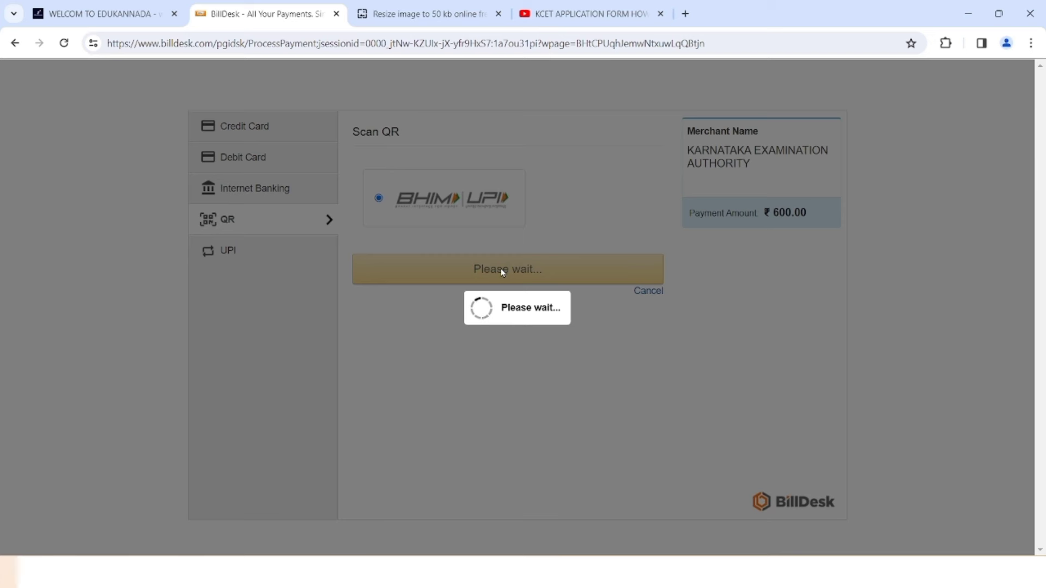